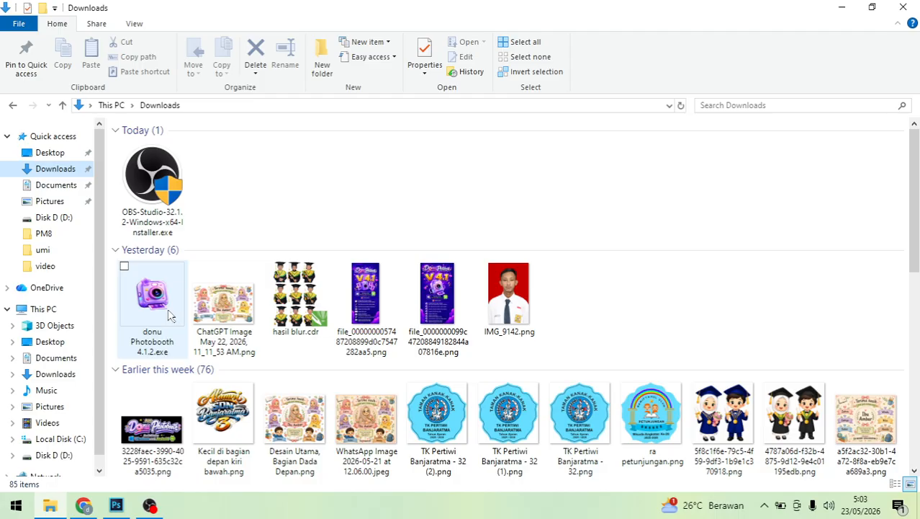
- Cut the donu Photobooth 4.1.2.exe file from the Downloads folder
left_click(170, 316)
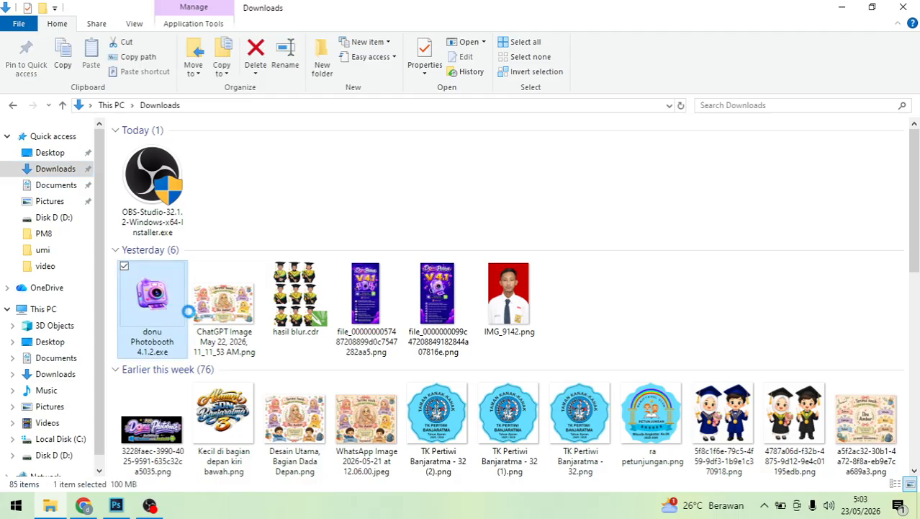
right_click(190, 316)
left_click(106, 203)
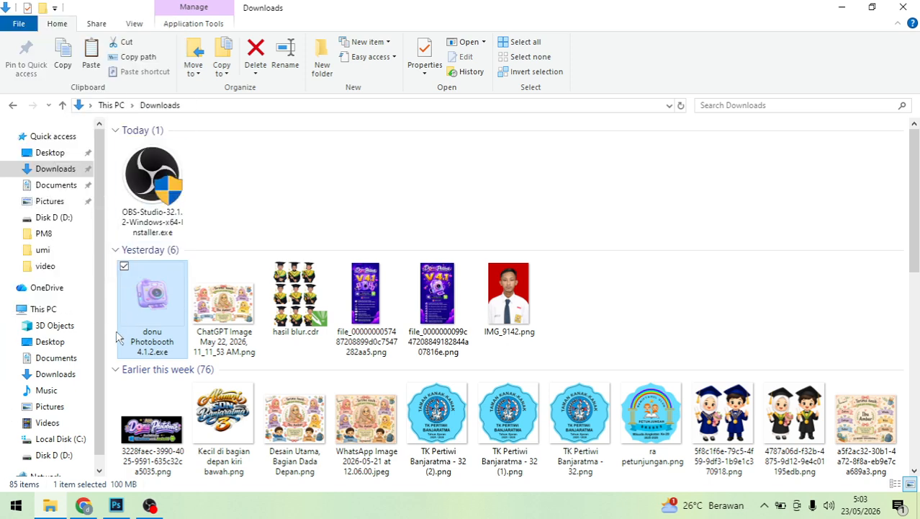
- Create a new folder named Photobooth on Local Disk (C:)
scroll(103, 358, "down", 1)
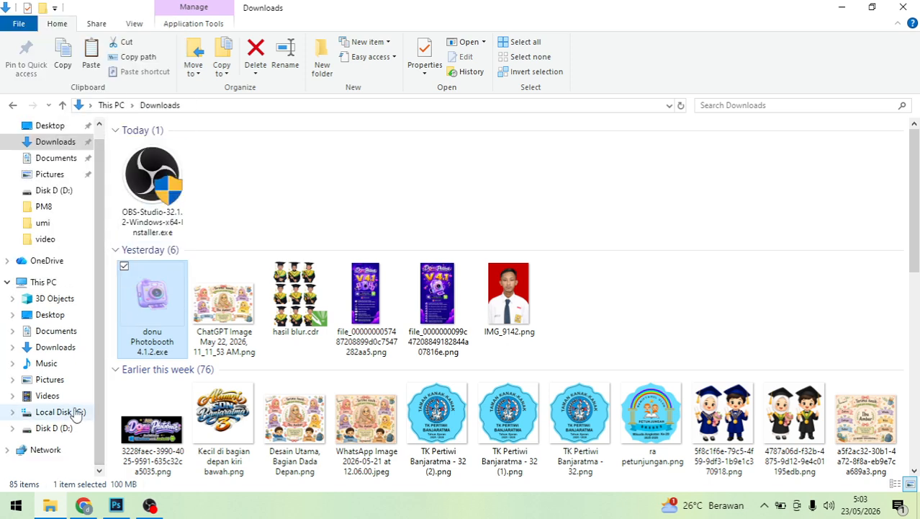
left_click(72, 412)
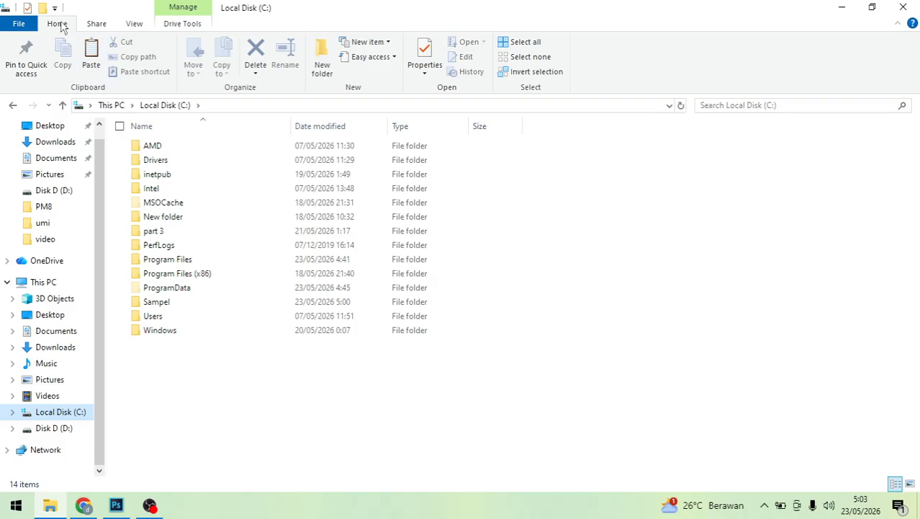
left_click(48, 9)
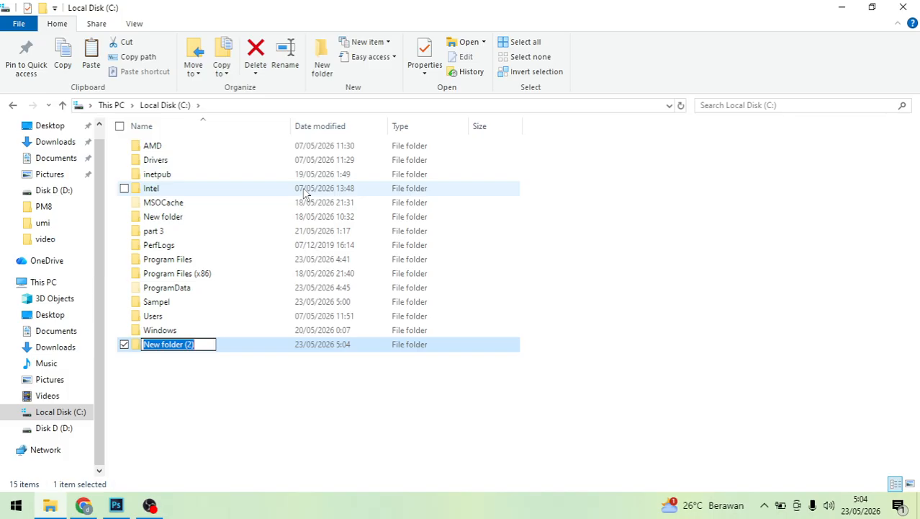
type("Photo")
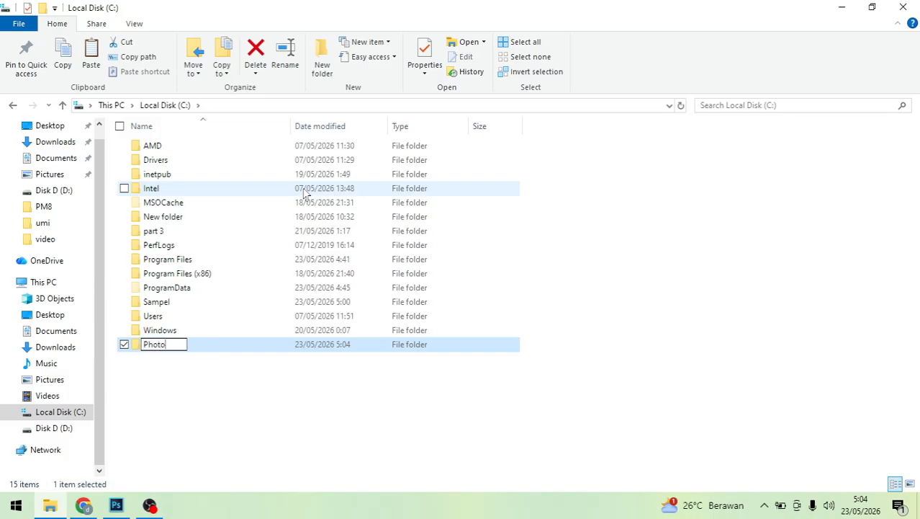
type("booth")
key("Return")
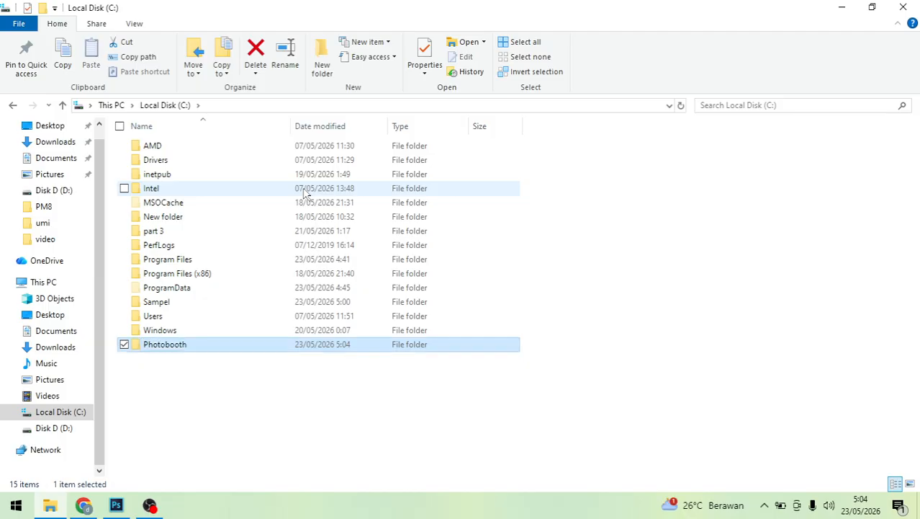
- Paste the donu Photobooth 4.1.2.exe file into the Photobooth folder
key("Return")
key("ctrl+v")
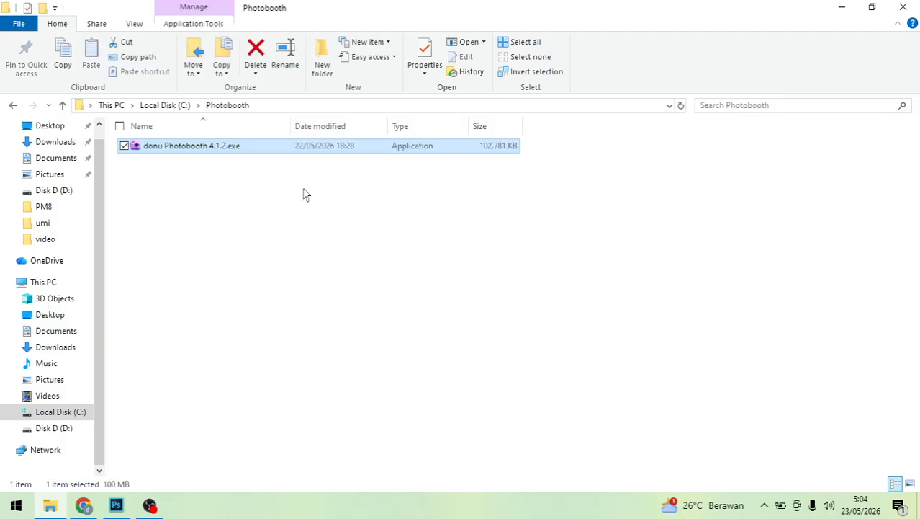
left_click(303, 193)
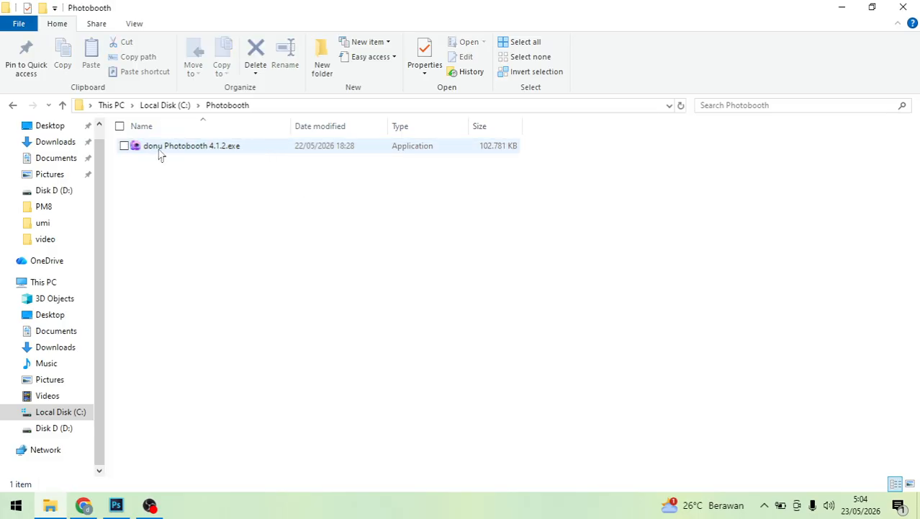
- Launch donu Photobooth 4.1.2.exe from the Photobooth folder and bring its window to the front
double_click(200, 147)
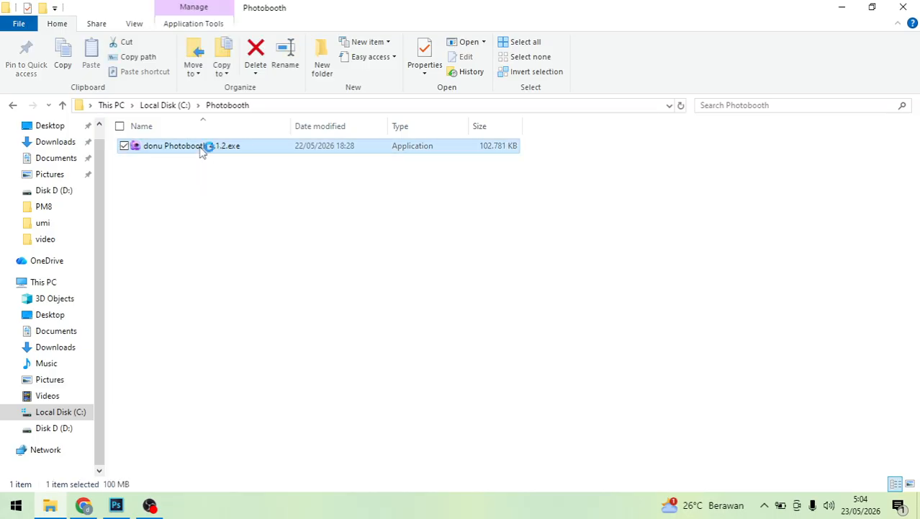
left_click(633, 229)
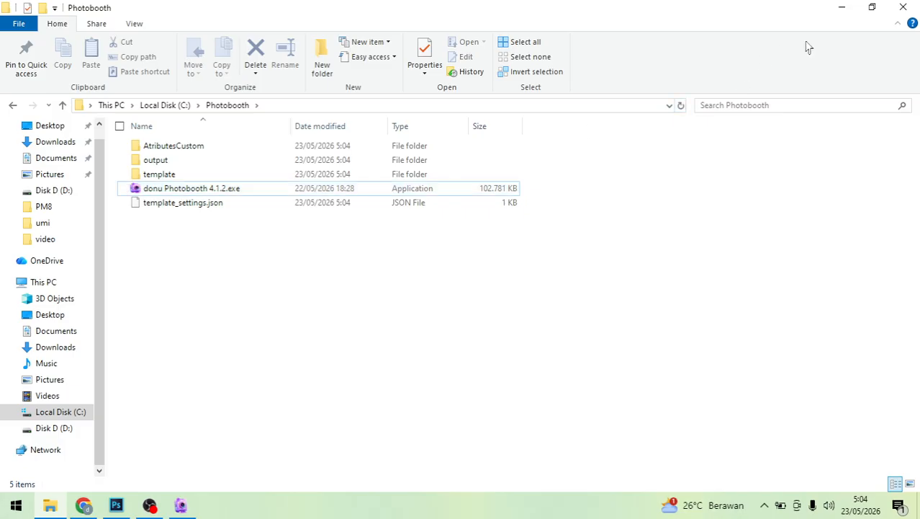
left_click(182, 505)
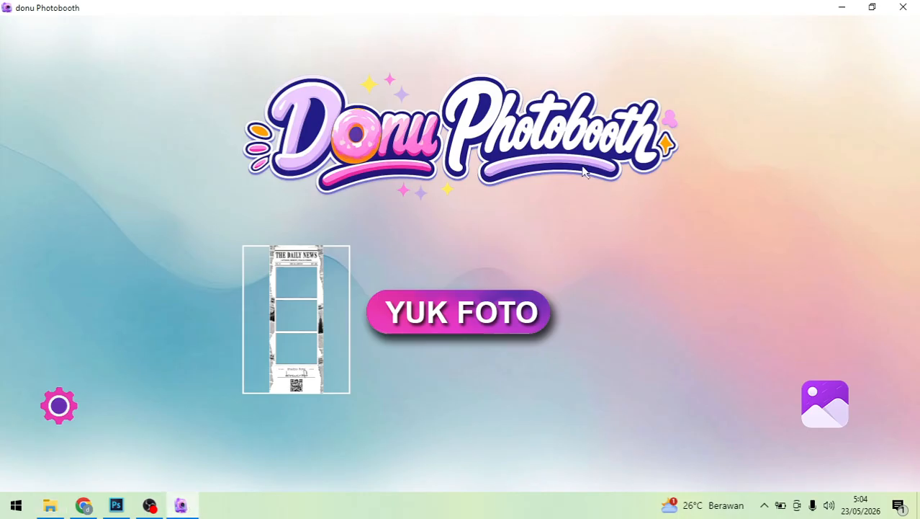
- Open the Pengaturan settings, set the window aside, and toggle Full Screen on and back off
left_click(61, 405)
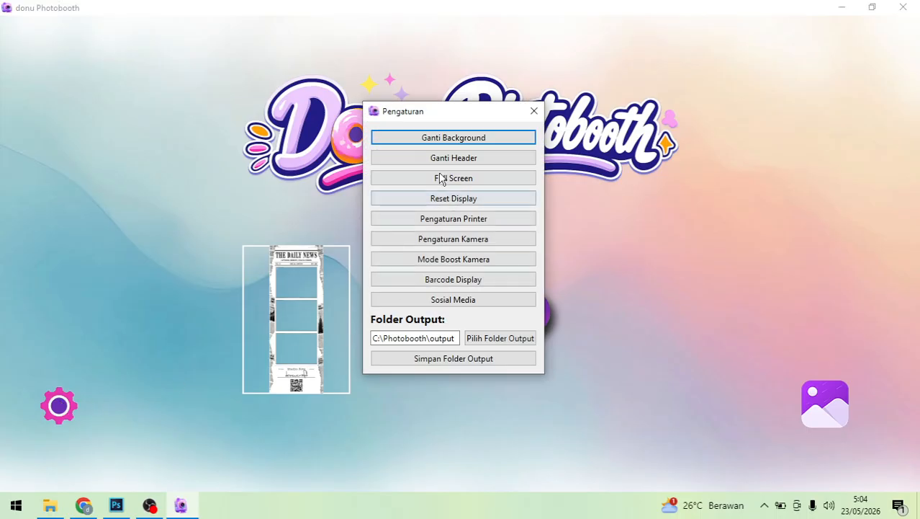
left_click_drag(435, 117, 145, 102)
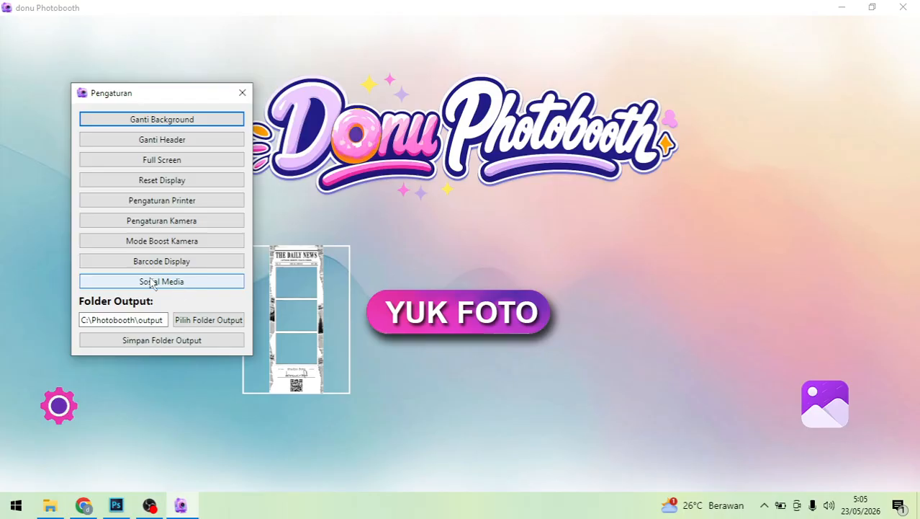
left_click(178, 165)
left_click(177, 165)
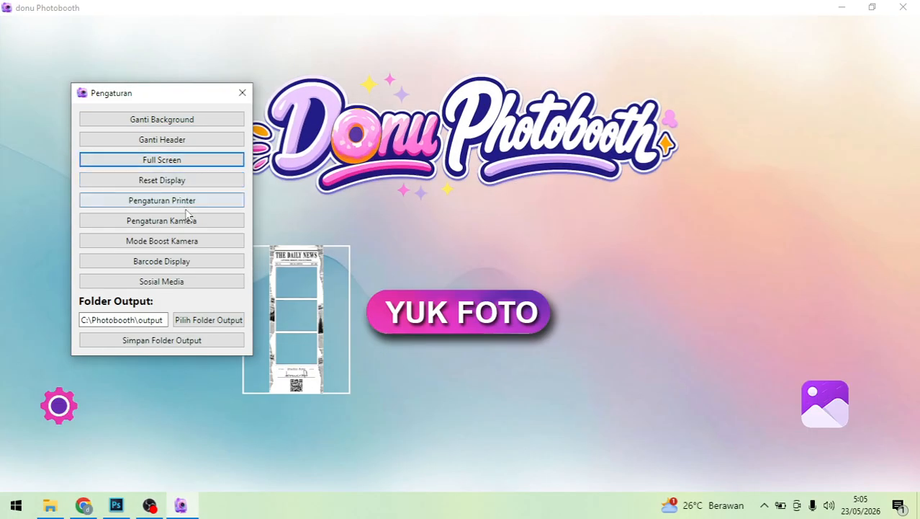
- Open the printer settings beside the main settings and examine the choices for the main printer
left_click(162, 201)
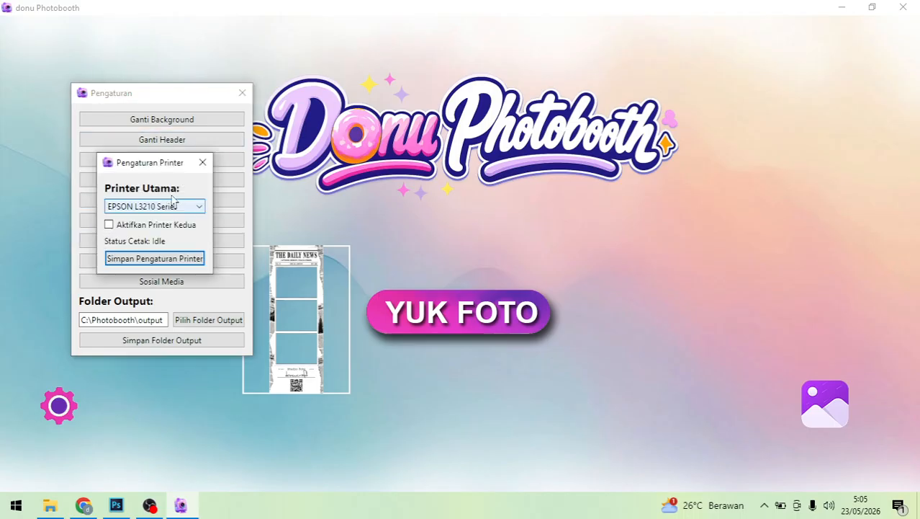
left_click_drag(168, 166, 316, 123)
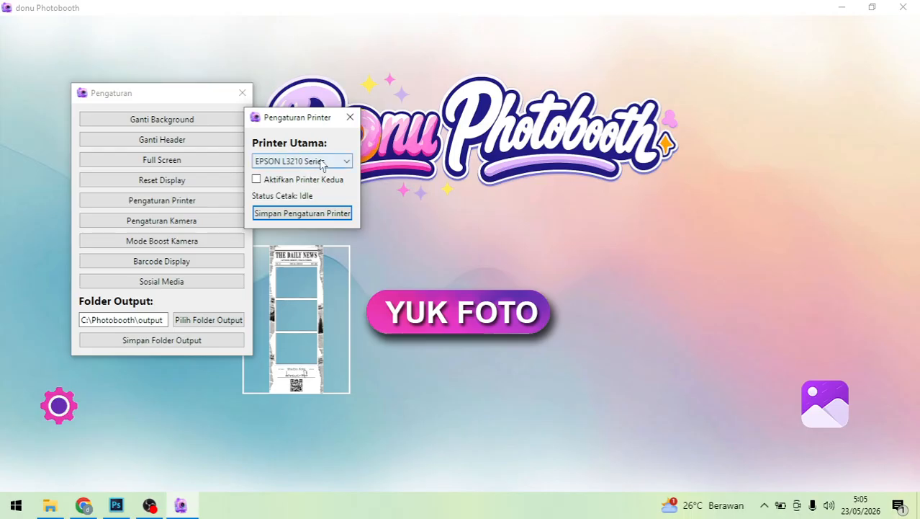
left_click(323, 160)
left_click(322, 162)
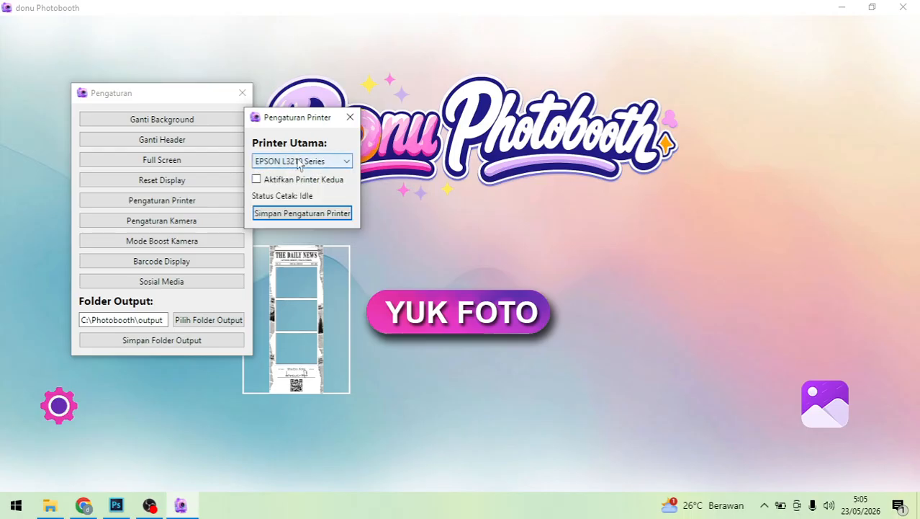
- Try enabling a second printer, check its printer choices, disable it again, and close the printer settings without saving
left_click(257, 179)
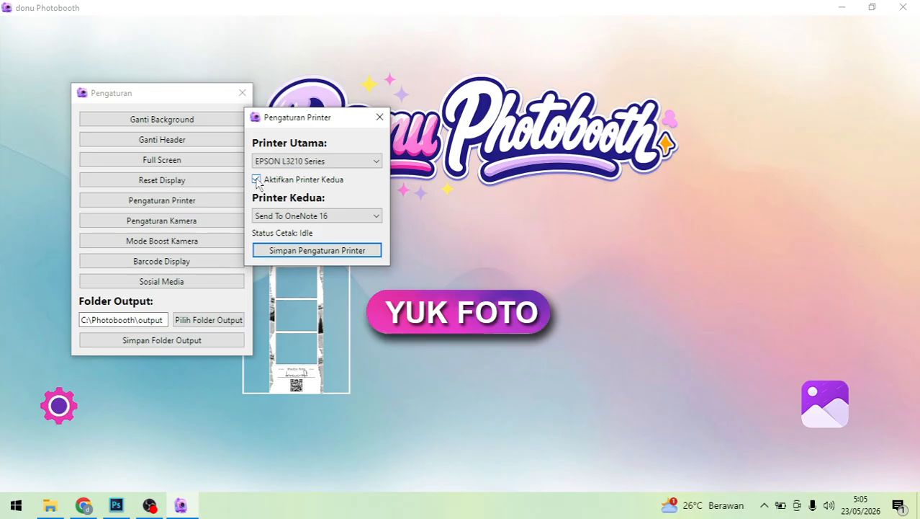
left_click(318, 215)
left_click(287, 179)
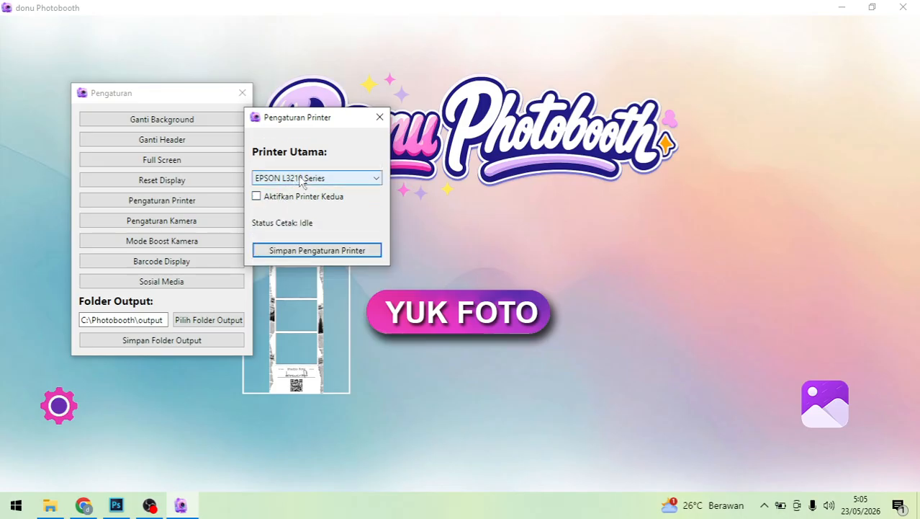
left_click(380, 117)
- Open the camera settings, examine the default camera choices, and close the dialog without saving
left_click(193, 224)
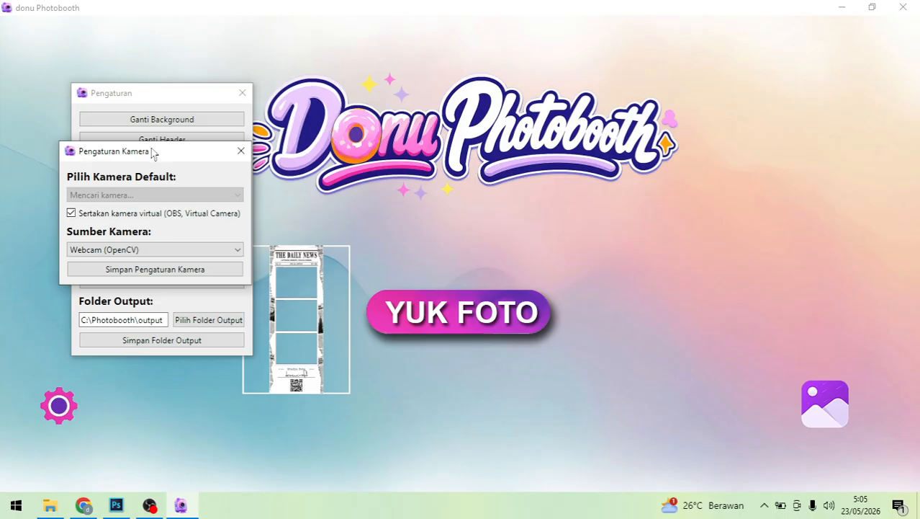
left_click(405, 160)
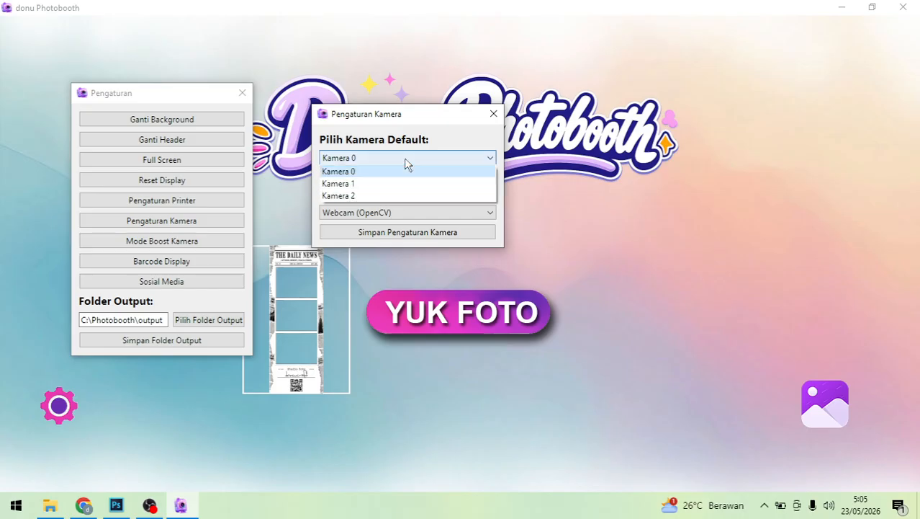
left_click(407, 168)
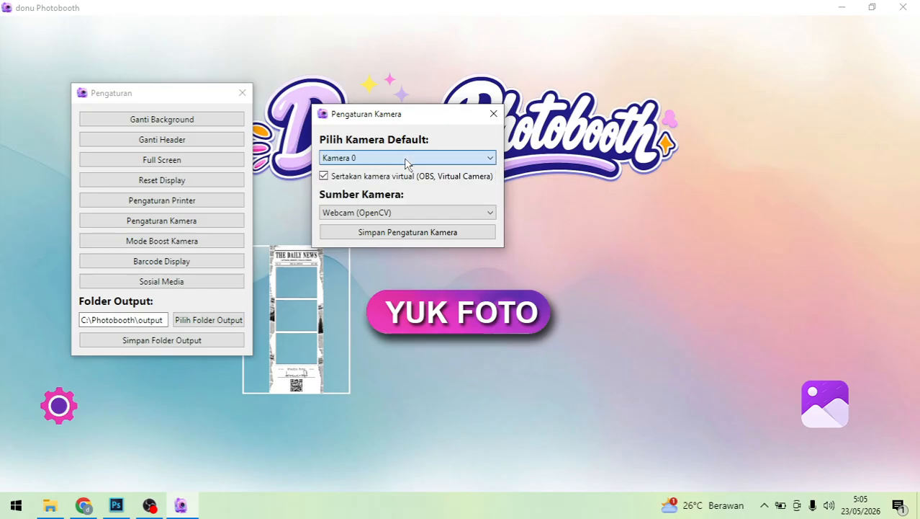
left_click(366, 161)
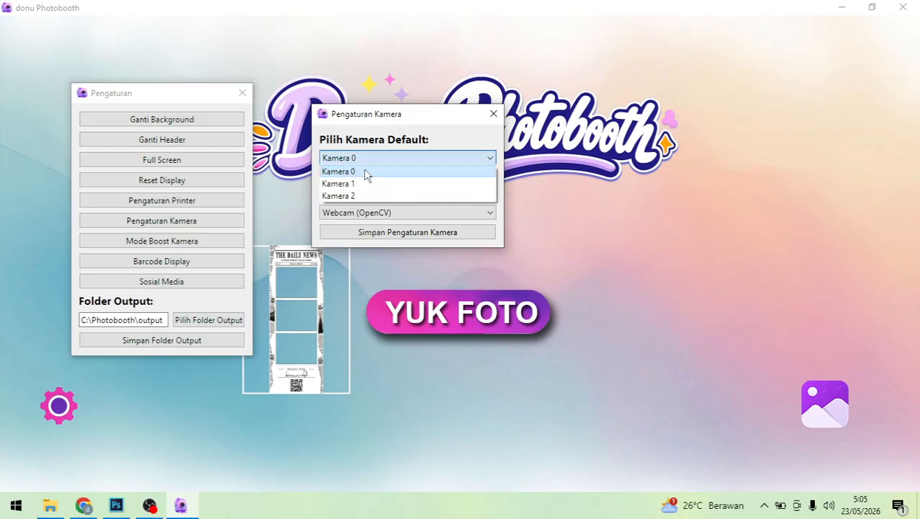
left_click(365, 172)
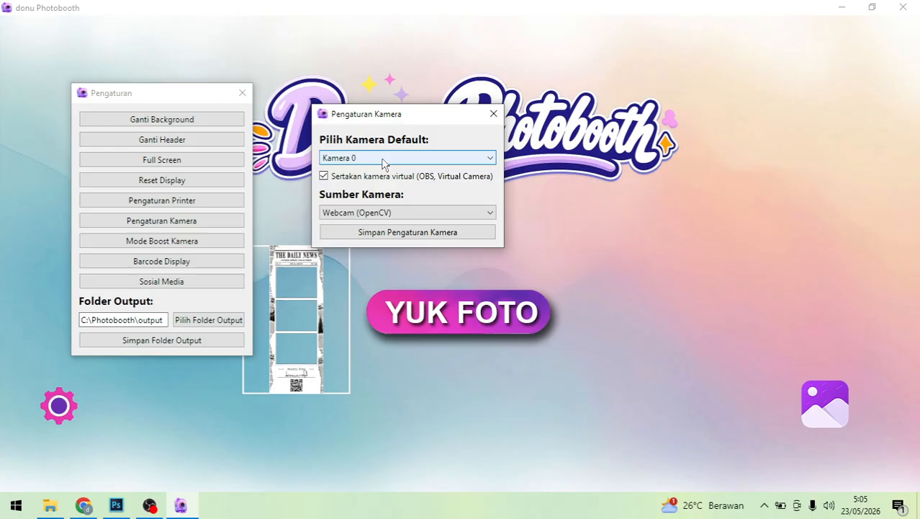
left_click(383, 158)
left_click(383, 164)
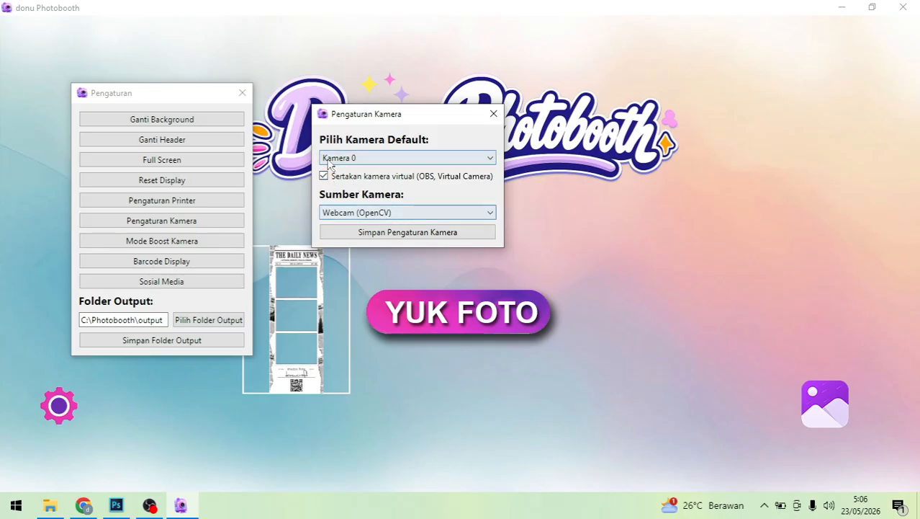
left_click(370, 162)
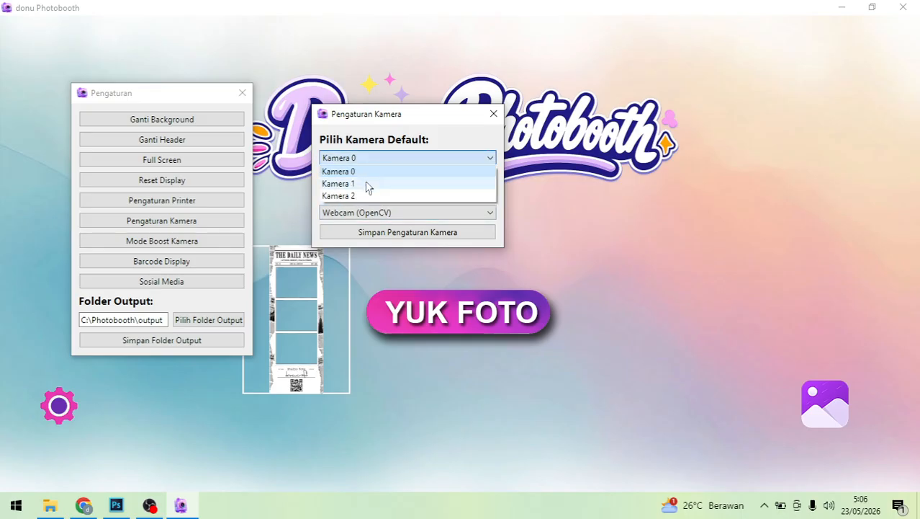
left_click(388, 159)
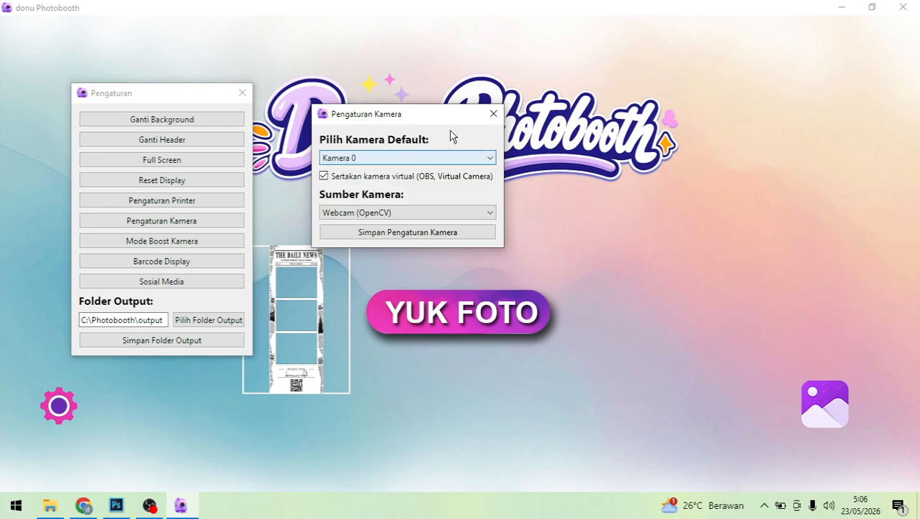
left_click(492, 116)
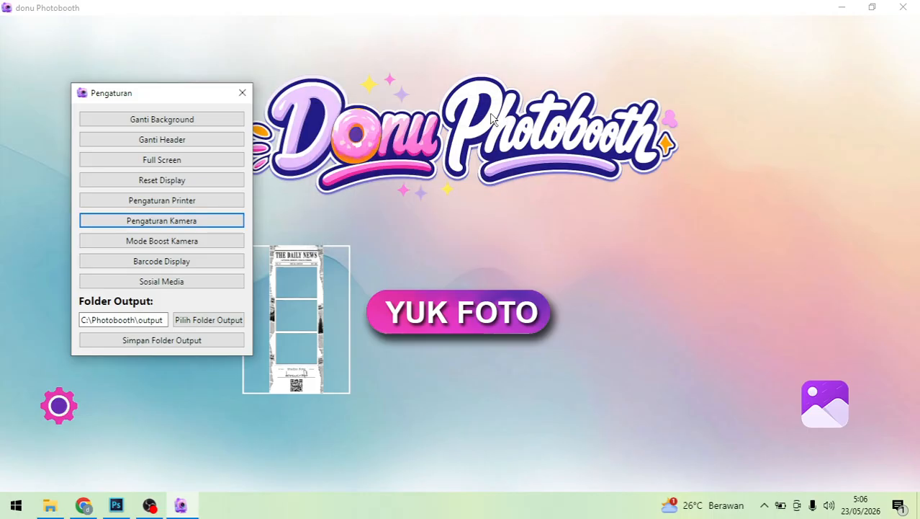
- Open the camera boost mode settings beside the main settings, examine the mode choices, and close the dialog without saving
left_click(202, 244)
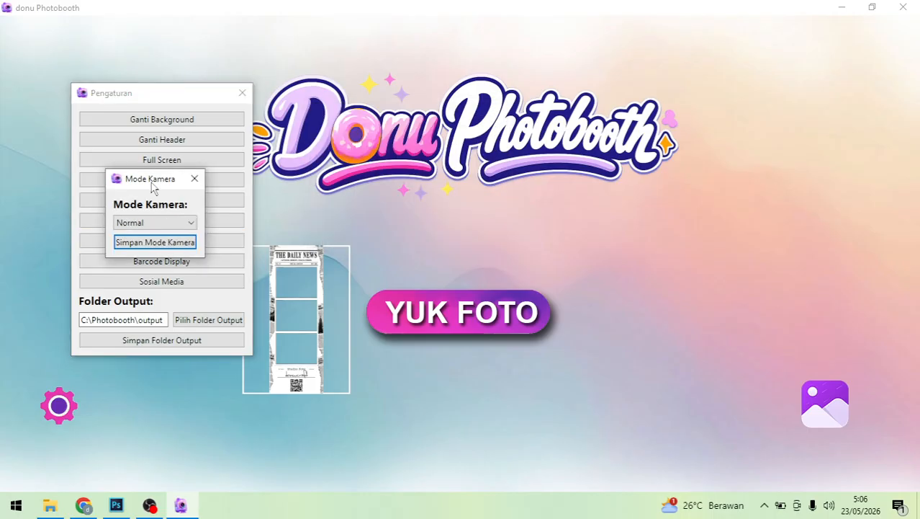
left_click_drag(153, 191, 319, 139)
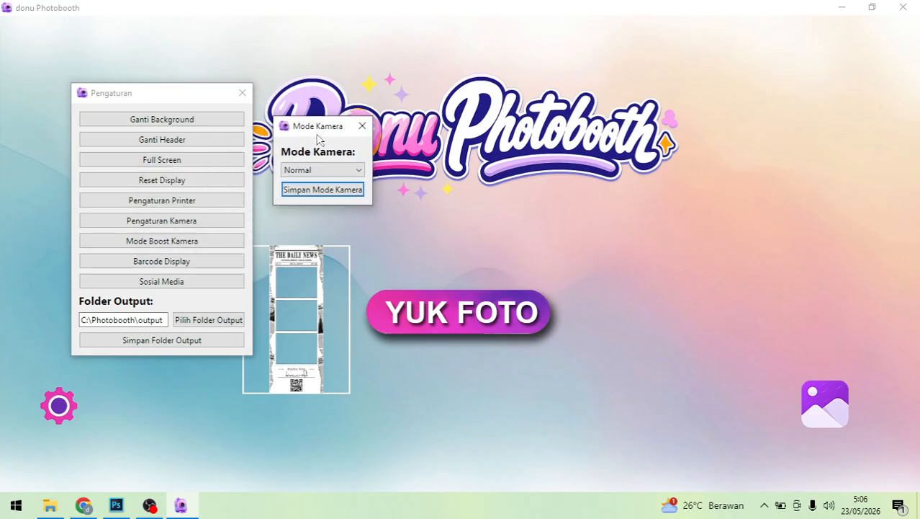
left_click(352, 172)
left_click(353, 173)
left_click(353, 173)
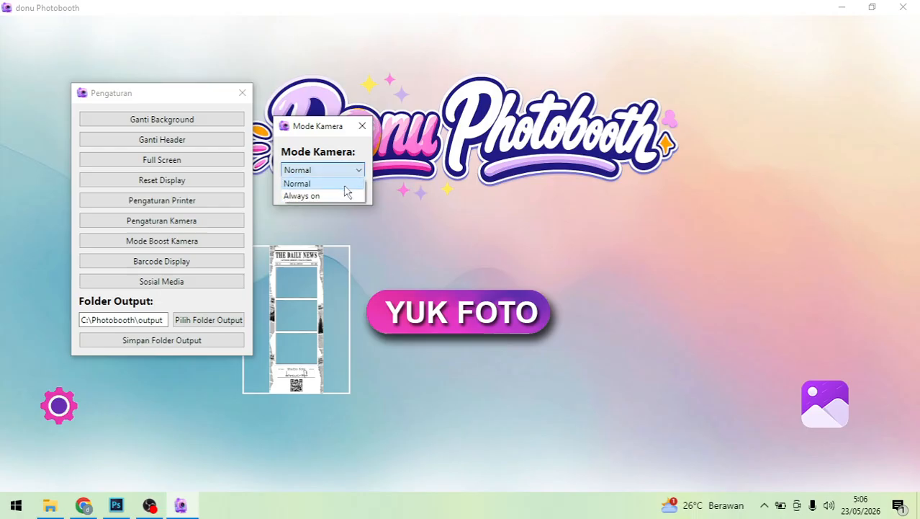
left_click(345, 185)
left_click(353, 189)
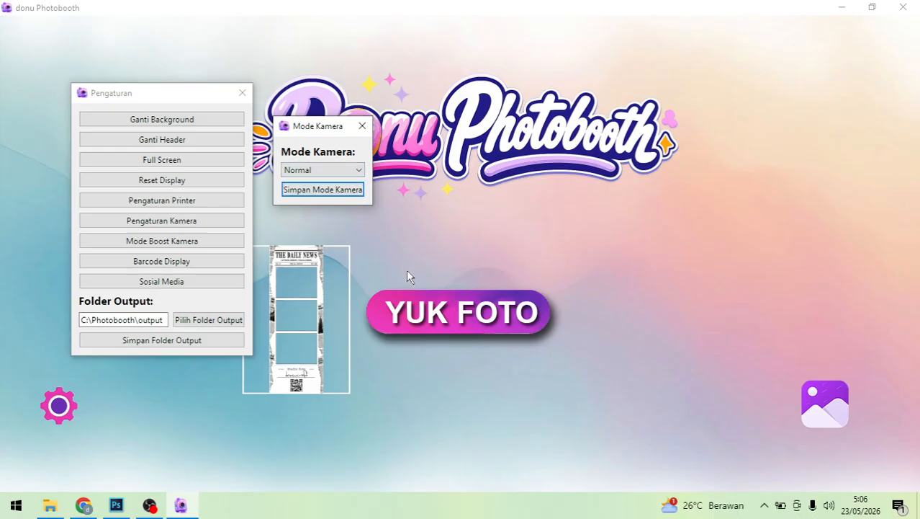
left_click(320, 173)
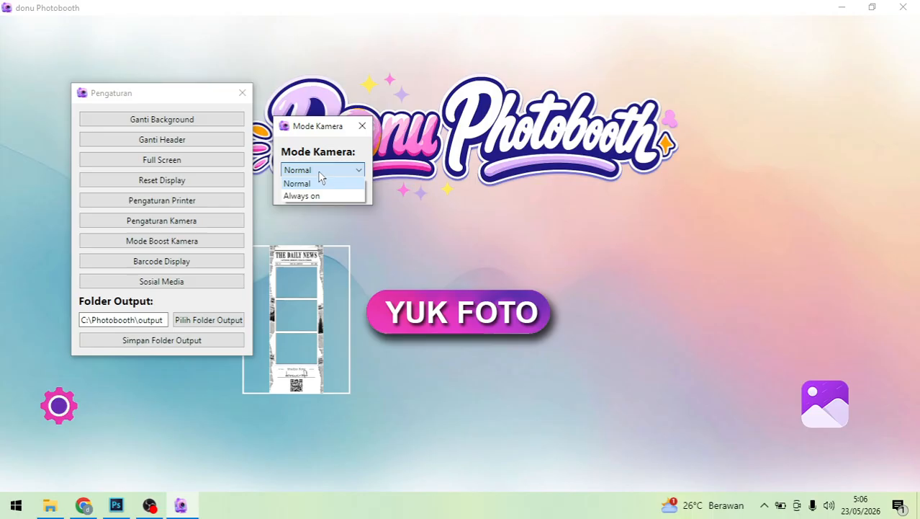
left_click(334, 143)
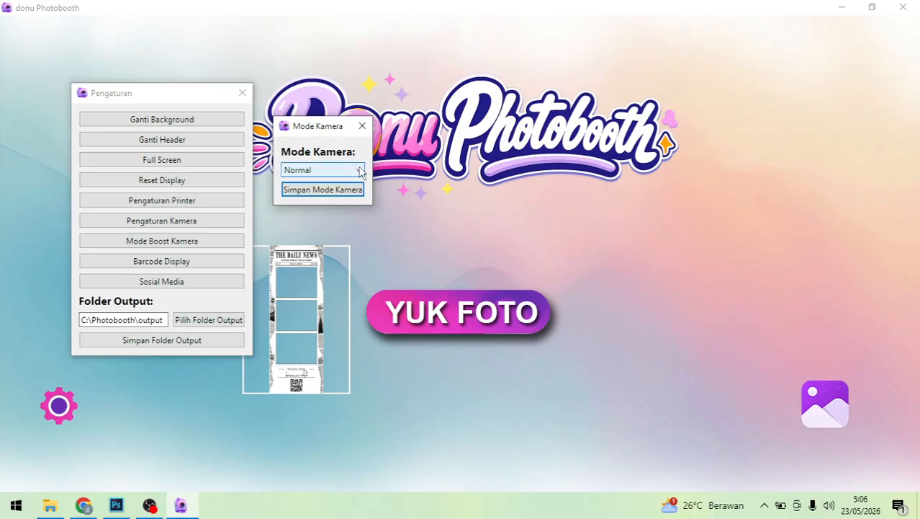
left_click(362, 128)
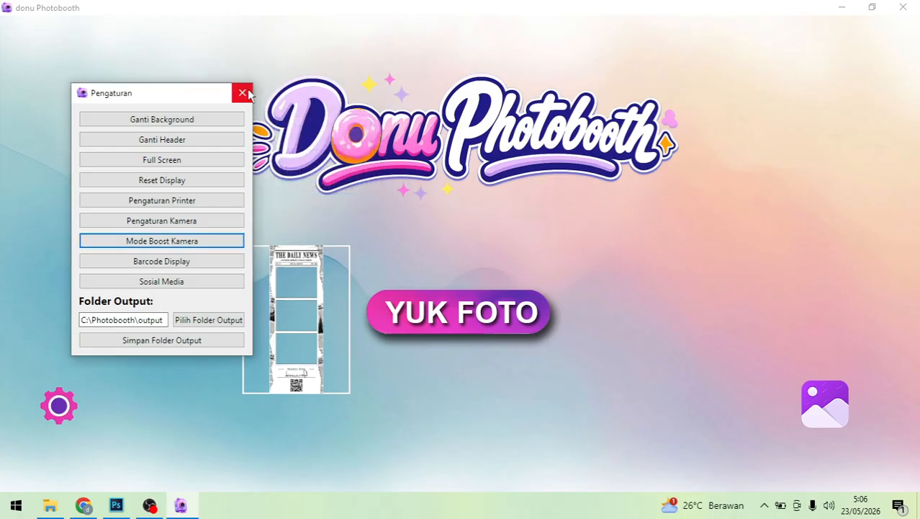
- Close the settings, open the photo session to check how the camera starts in the current mode, and return to the home screen
left_click(244, 94)
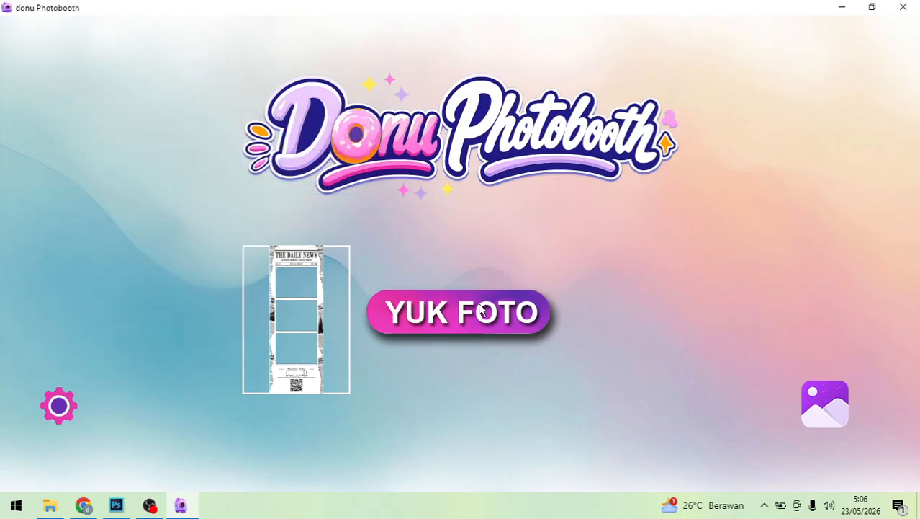
left_click(436, 318)
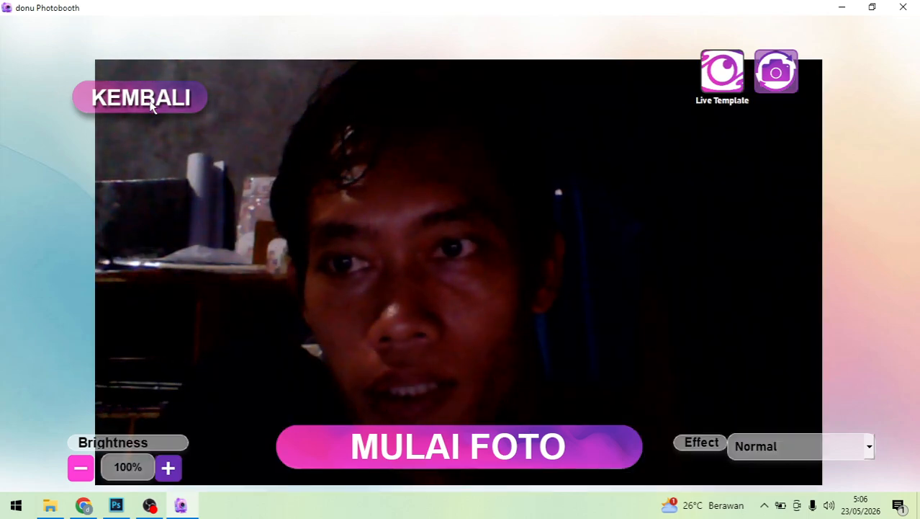
left_click(152, 105)
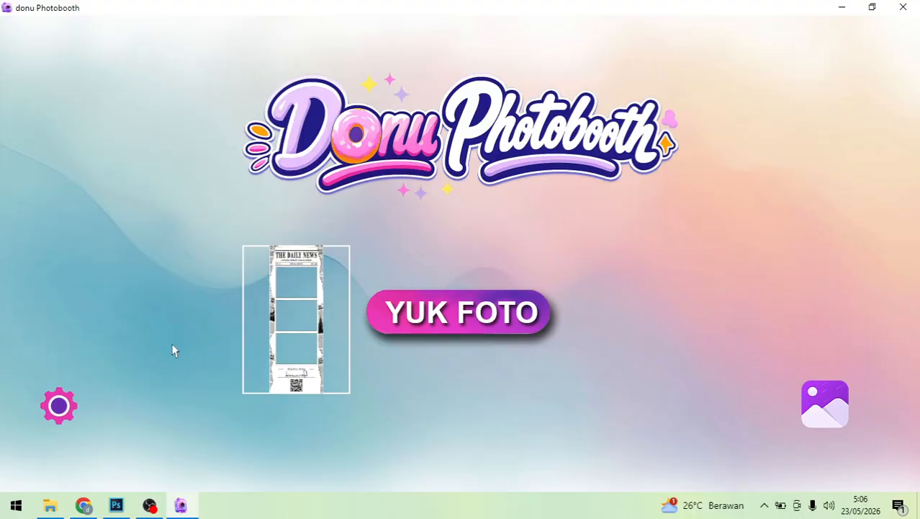
- Set the camera boost mode to Always on, save it, and close the settings
left_click(60, 407)
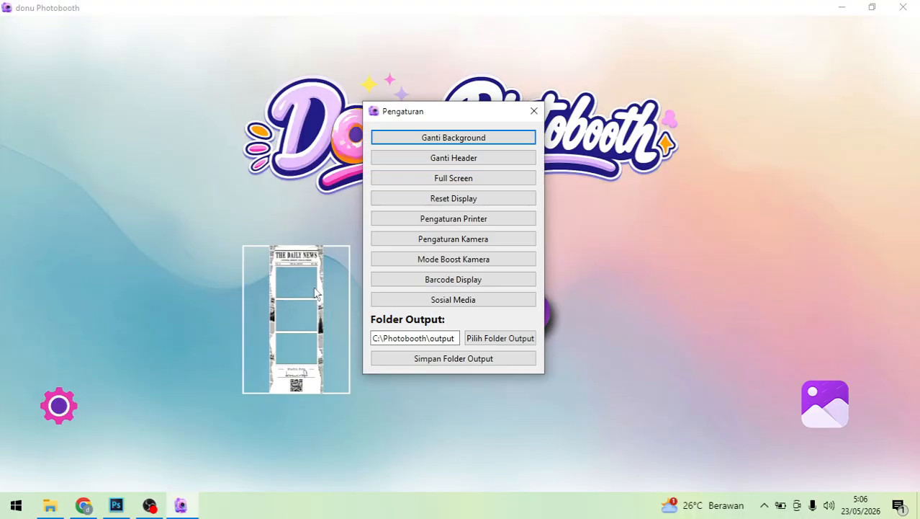
left_click(449, 258)
left_click(448, 243)
left_click(437, 265)
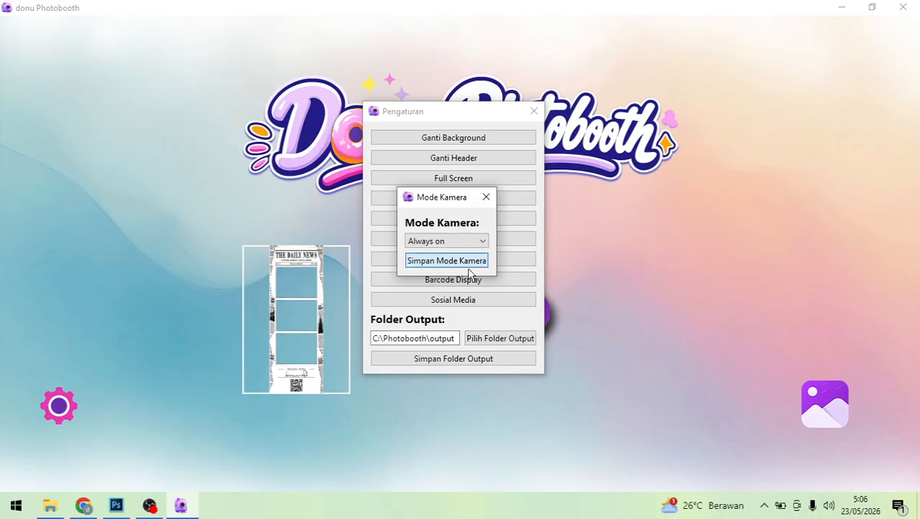
left_click(435, 260)
left_click(522, 250)
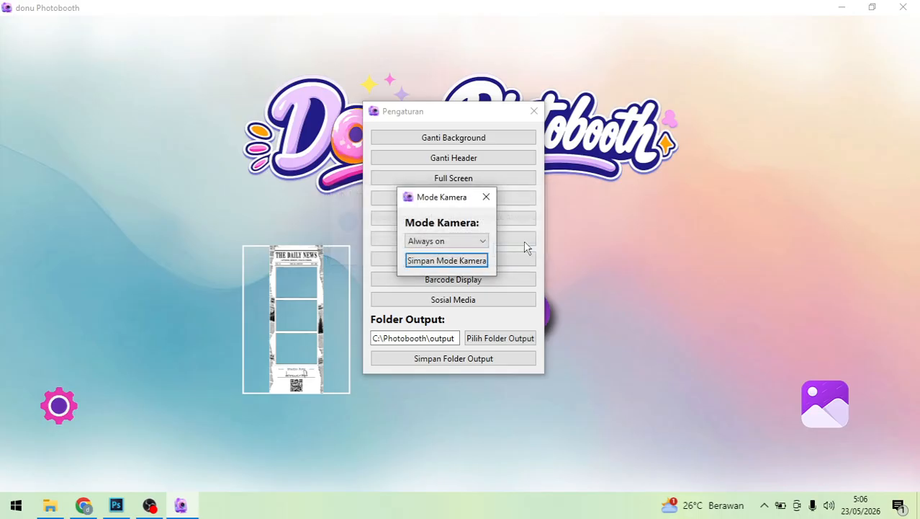
left_click(487, 197)
left_click(534, 111)
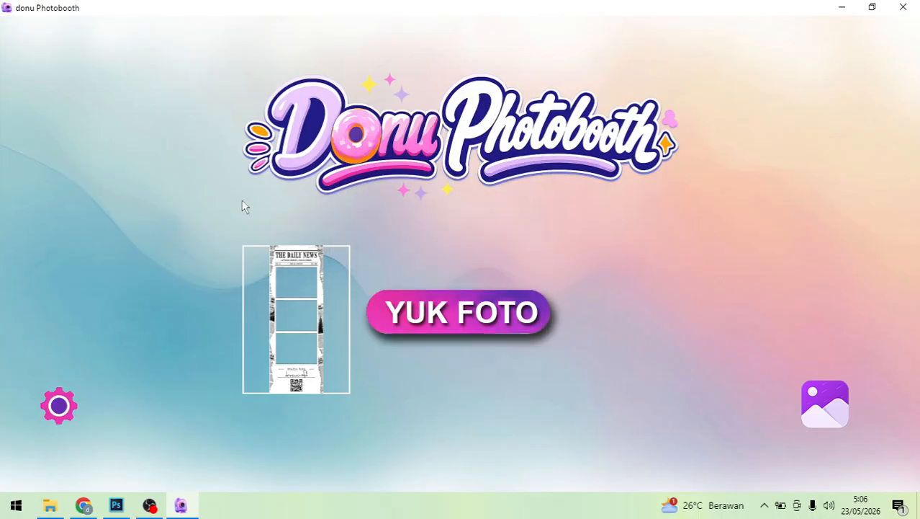
- Open the photo session twice to check how quickly the camera starts, returning to the home screen each time
left_click(495, 317)
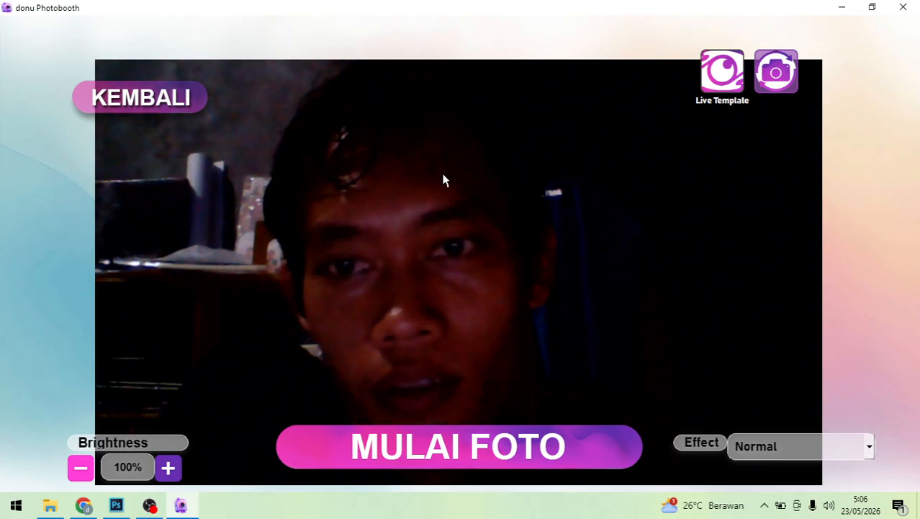
left_click(196, 94)
left_click(499, 317)
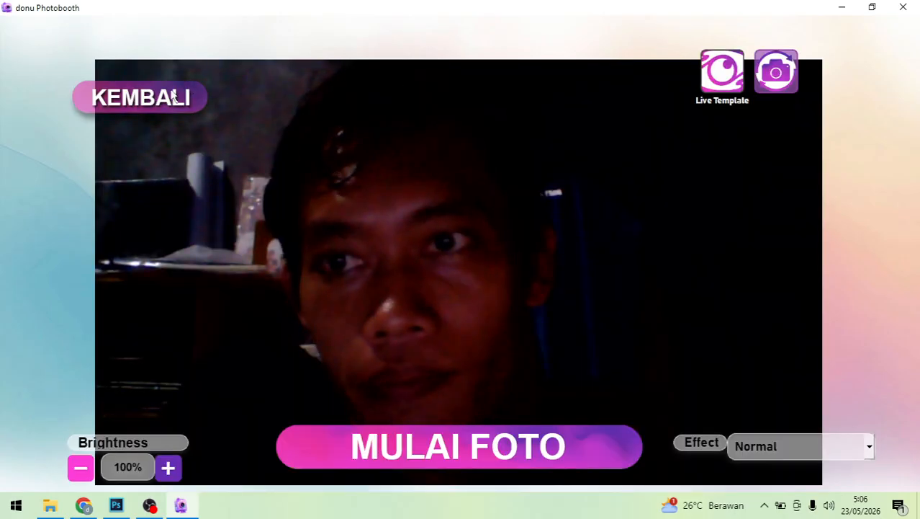
left_click(140, 94)
- Set the camera boost mode to Normal and save it, close the settings, and check the camera start in the photo session once
left_click(51, 409)
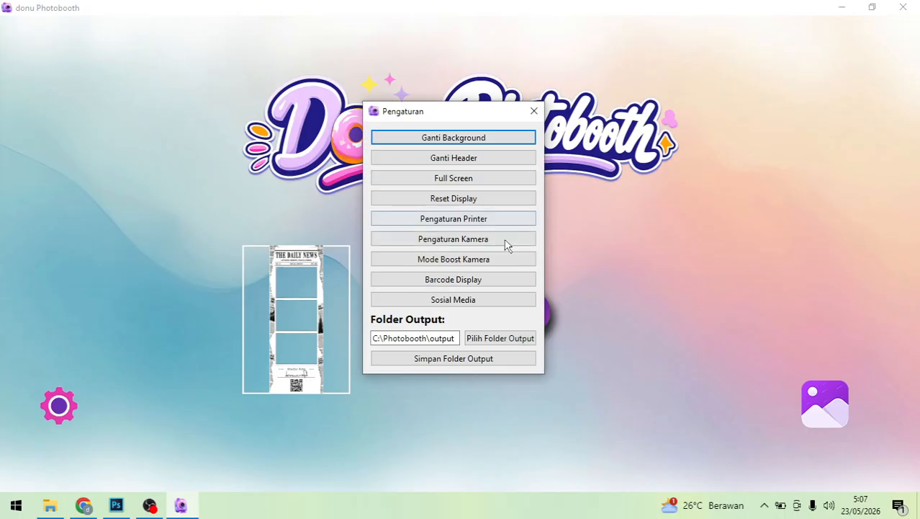
left_click(497, 259)
left_click(452, 242)
left_click(452, 253)
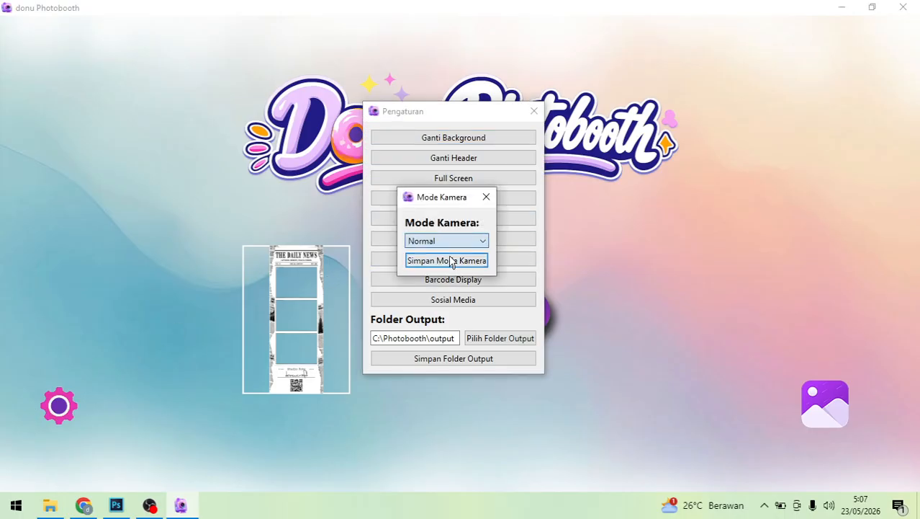
left_click(456, 261)
left_click(494, 251)
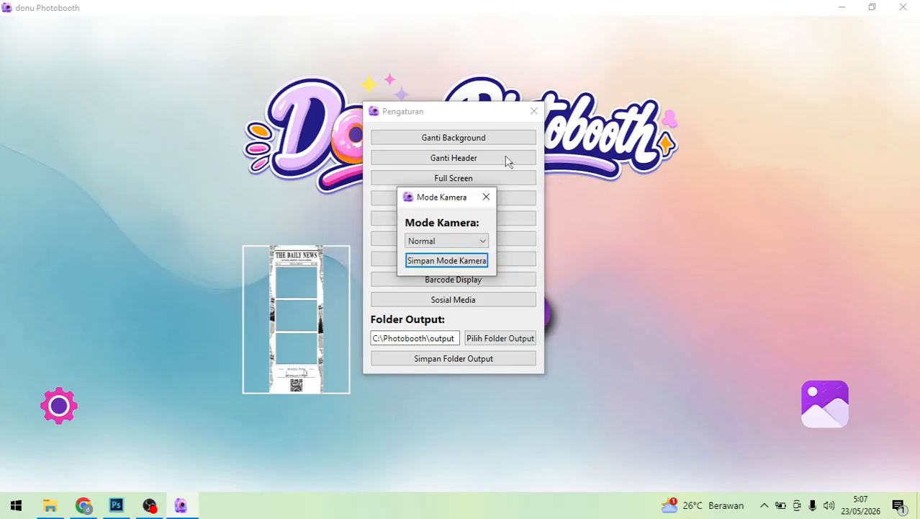
left_click(487, 195)
left_click(533, 112)
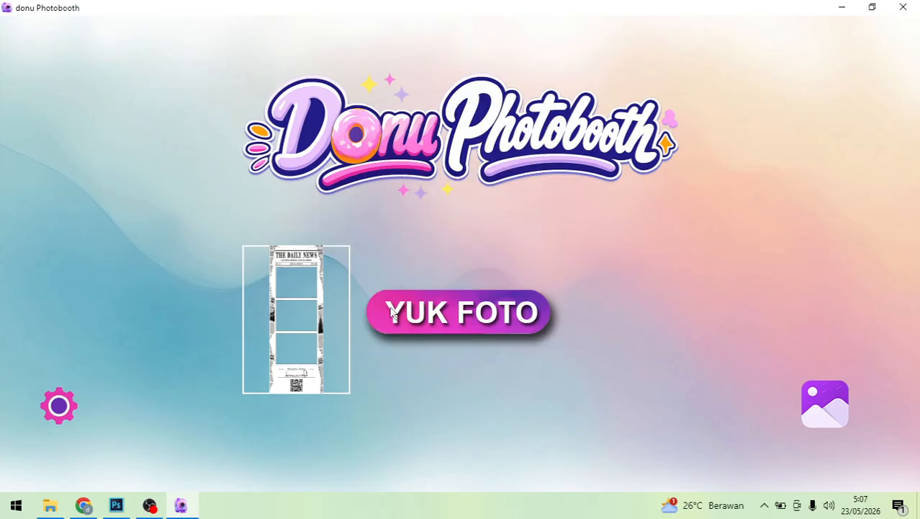
left_click(443, 317)
left_click(166, 101)
- Open the Barcode Display settings and set the dialog aside from the main settings window
left_click(59, 406)
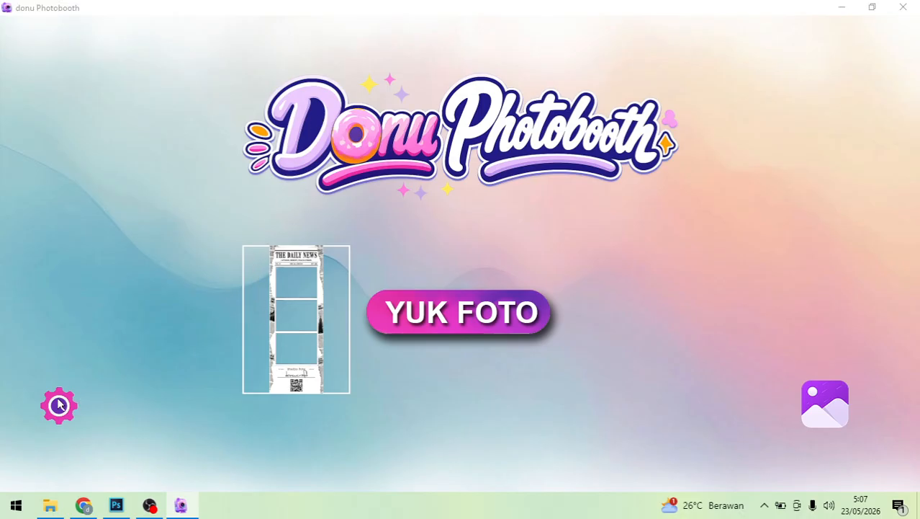
left_click(484, 284)
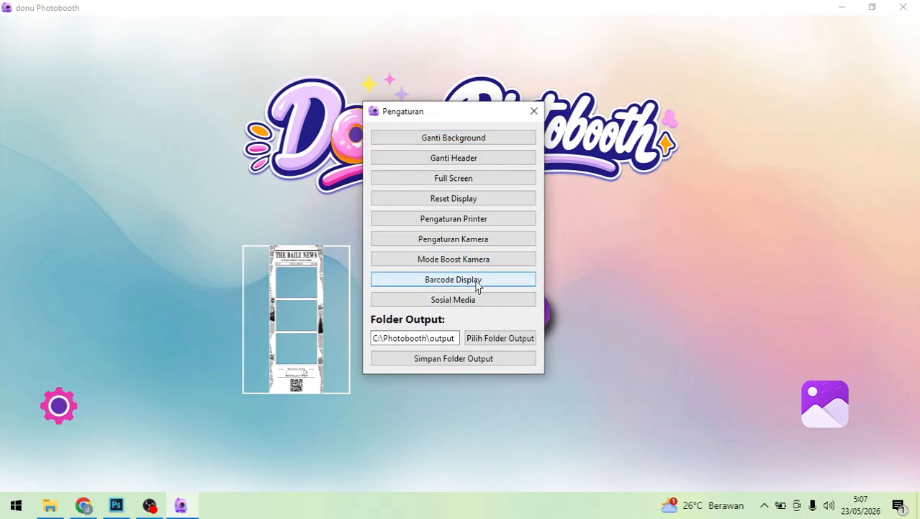
left_click(467, 244)
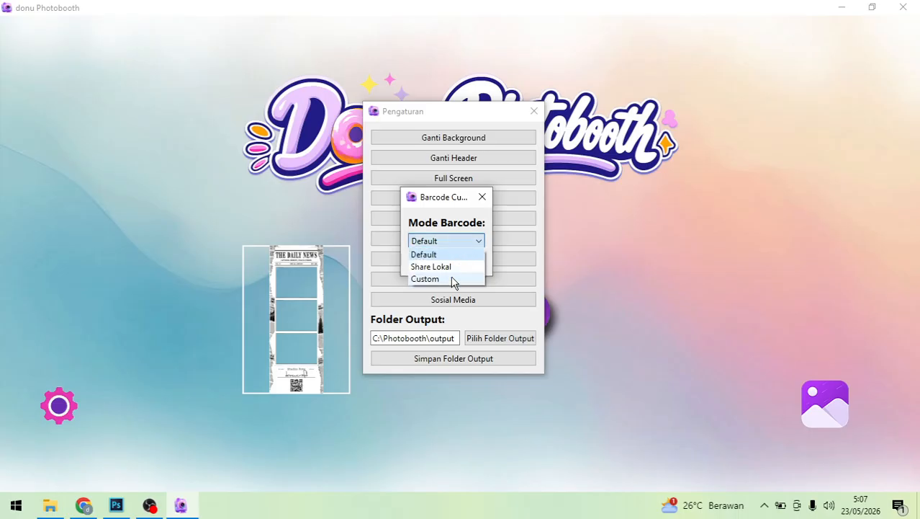
left_click(438, 202)
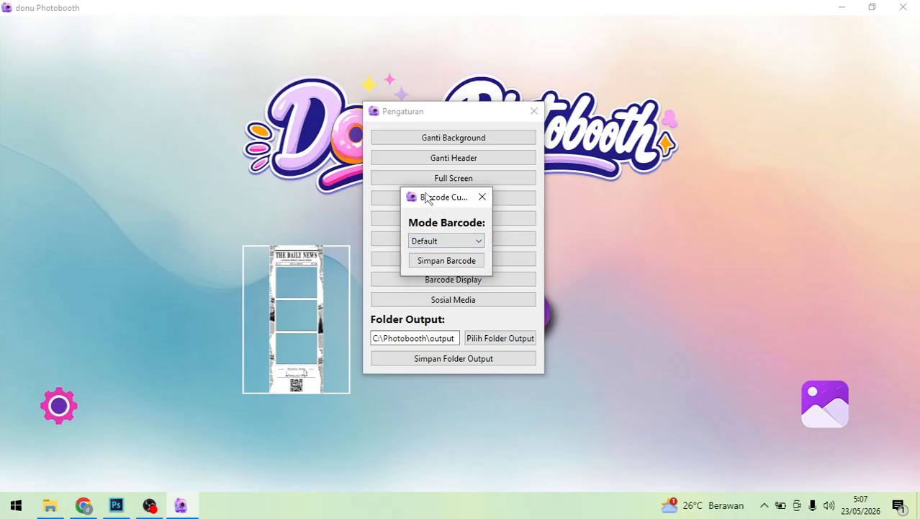
left_click_drag(427, 199, 209, 173)
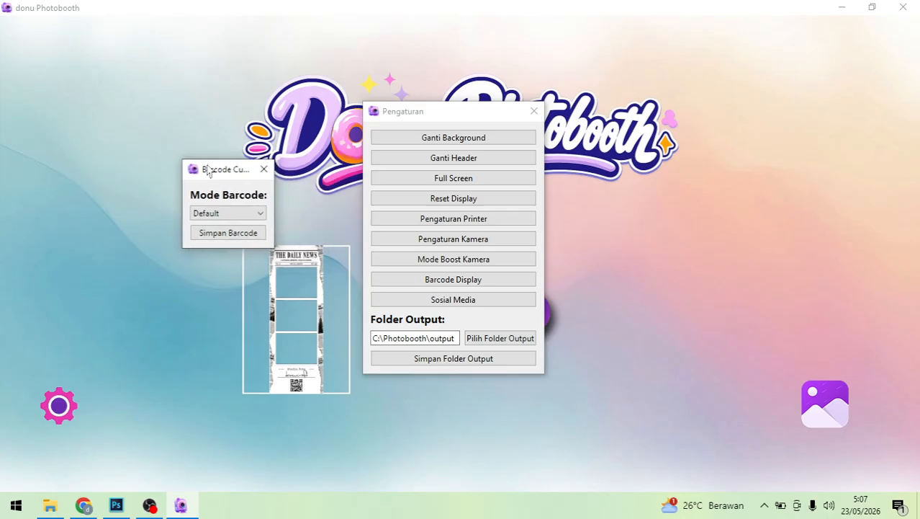
- Examine the available barcode modes and close the barcode dialog without saving
left_click(244, 213)
left_click(233, 228)
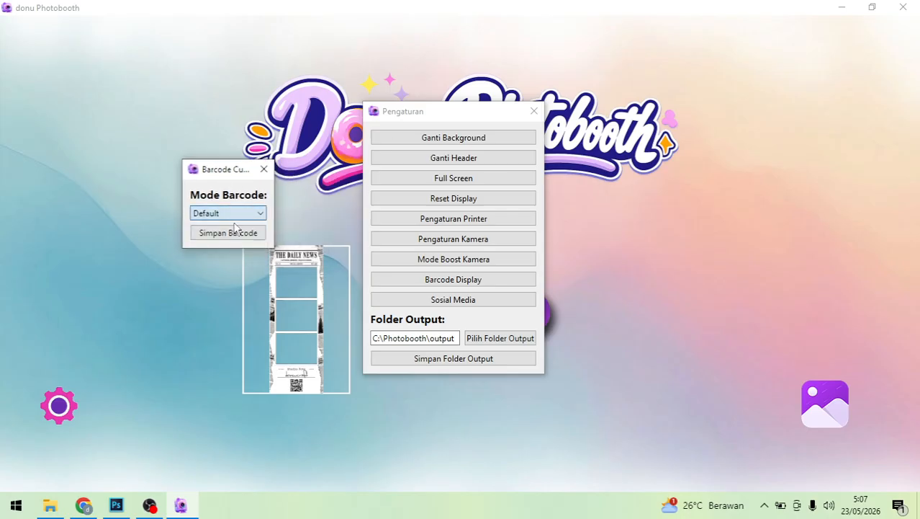
left_click(232, 213)
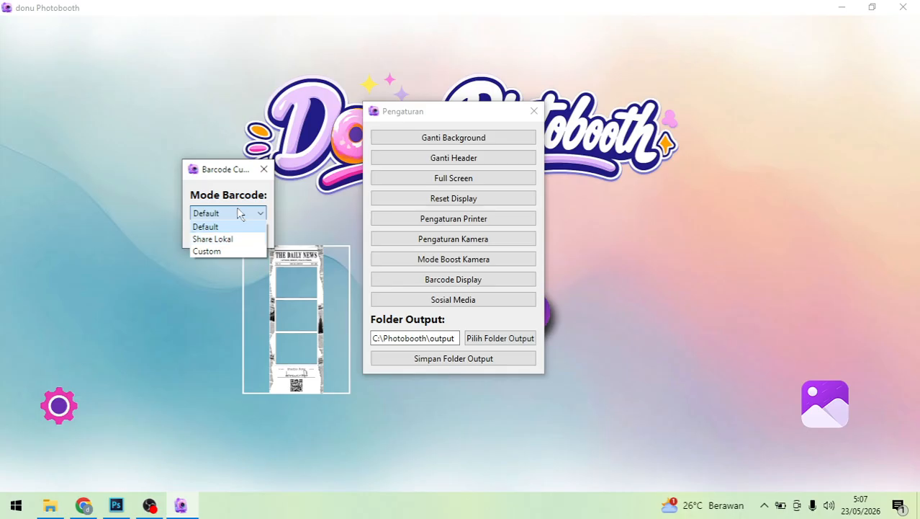
left_click(237, 211)
left_click(252, 218)
left_click(259, 216)
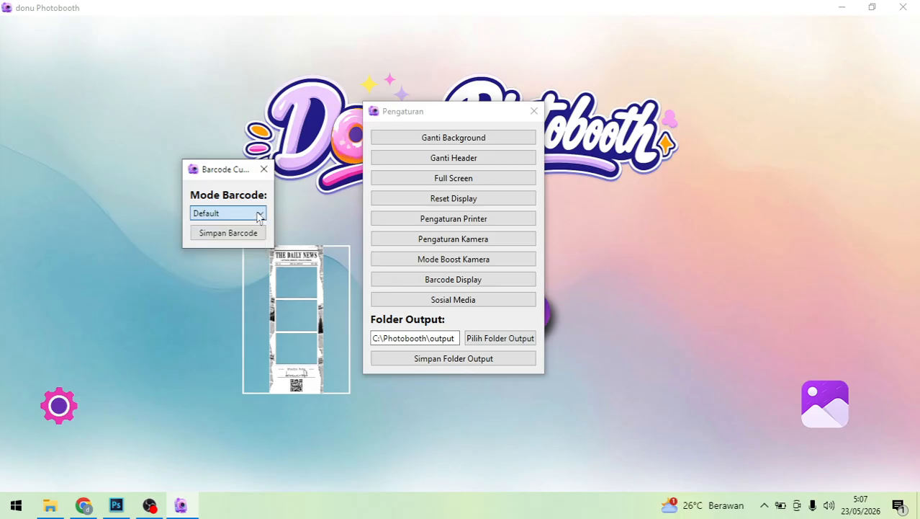
left_click(257, 214)
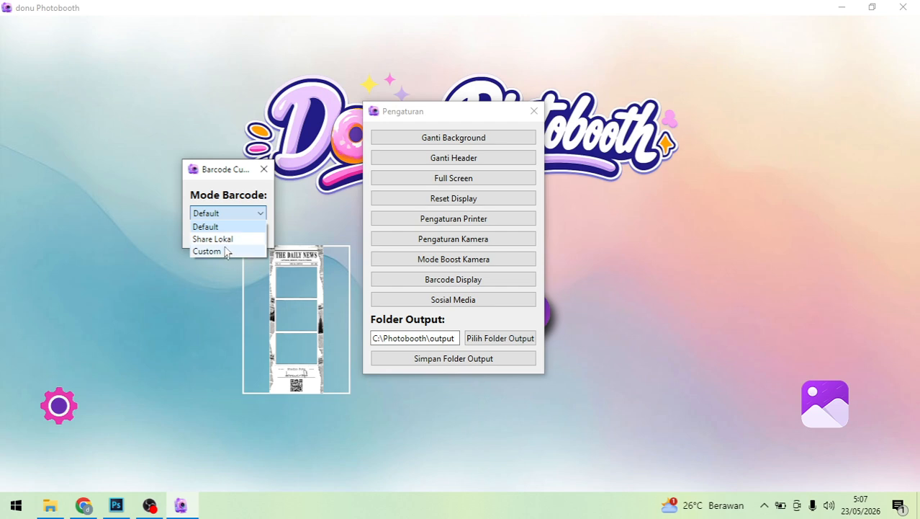
left_click(262, 214)
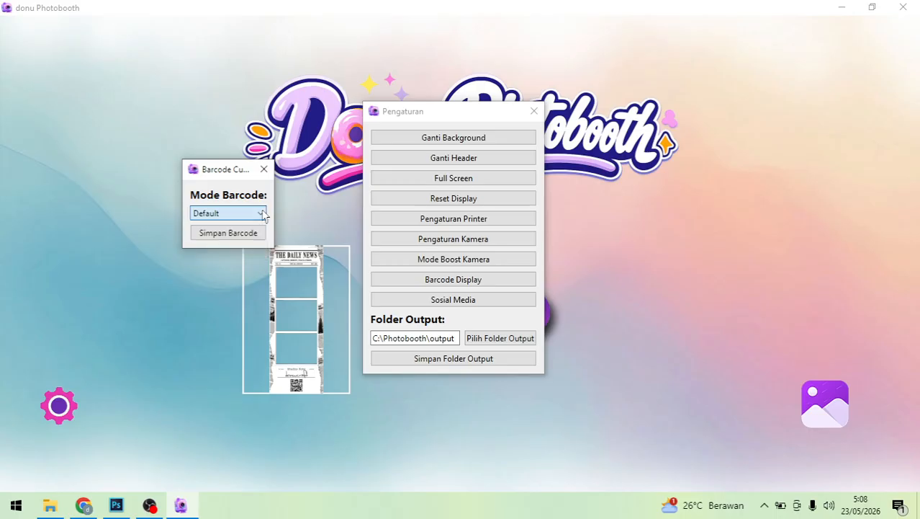
left_click(263, 168)
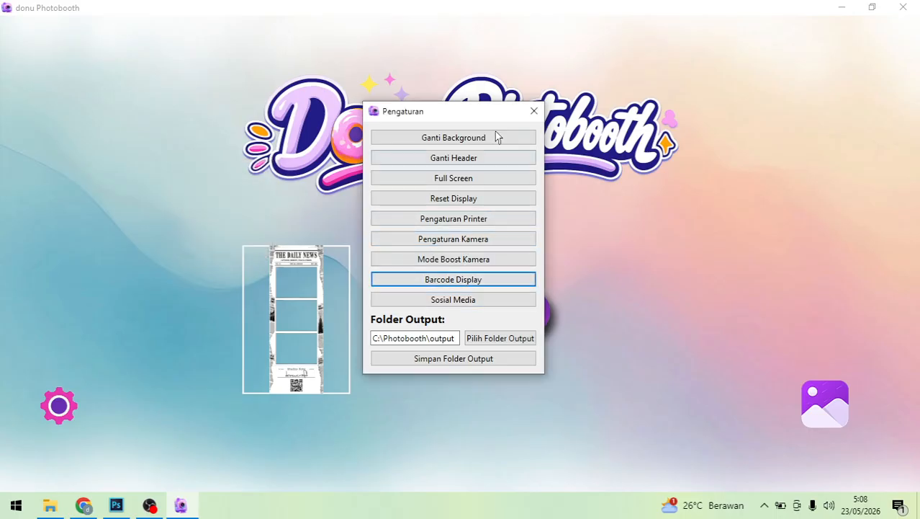
- Replace the home screen background with Utama.jpg from the Sampel folder on drive C
left_click_drag(485, 123, 180, 96)
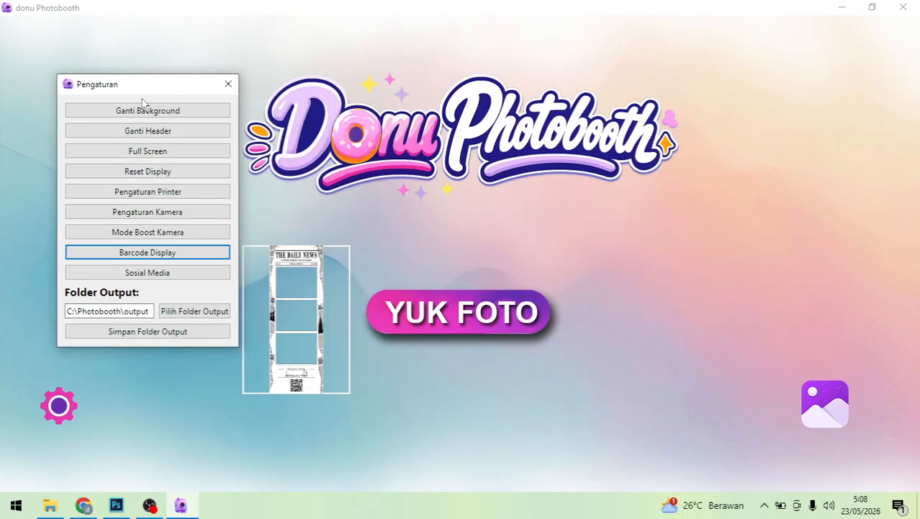
left_click(142, 113)
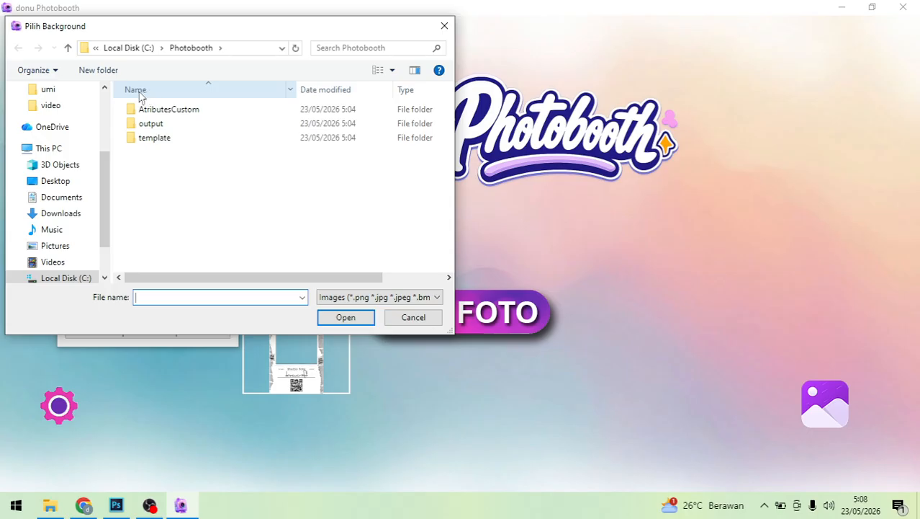
scroll(106, 216, "down", 2)
left_click(63, 226)
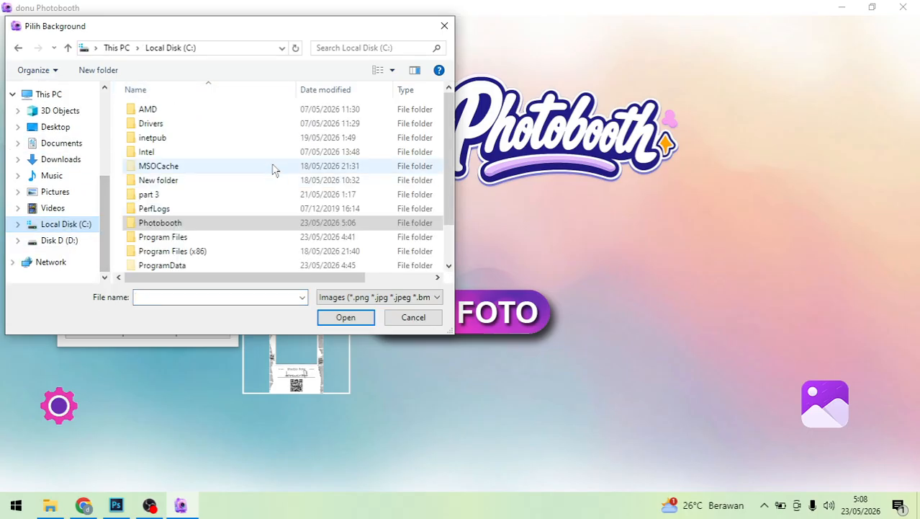
left_click_drag(455, 119, 452, 173)
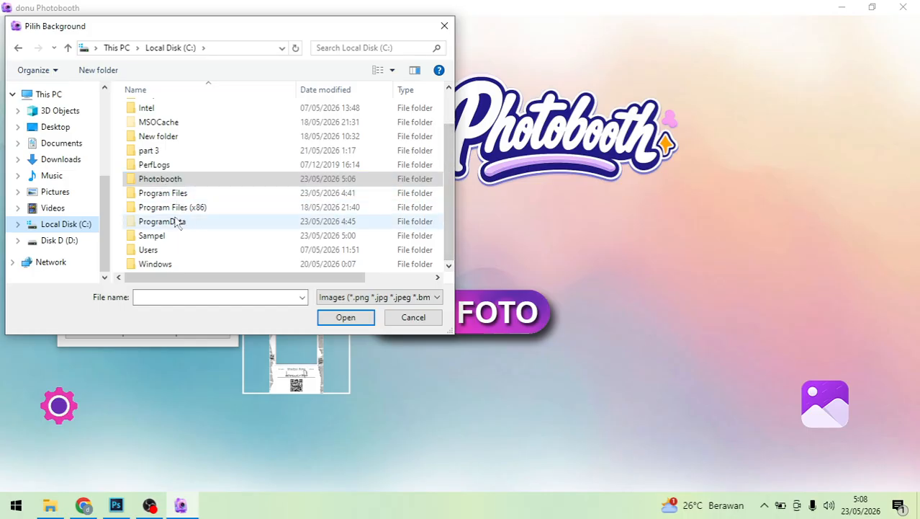
double_click(165, 236)
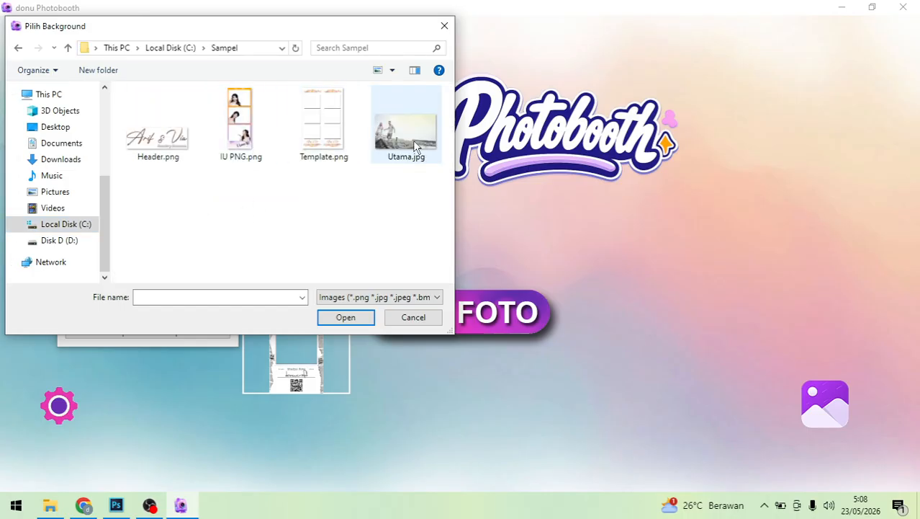
double_click(407, 136)
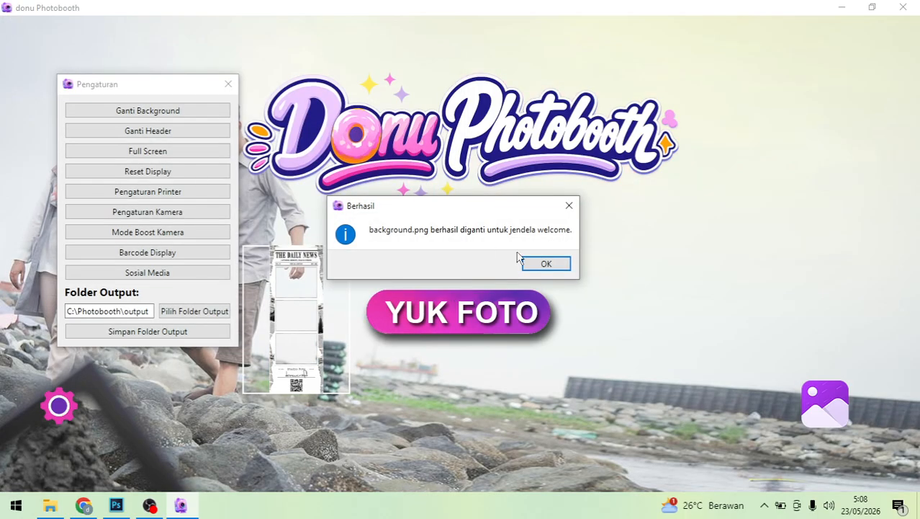
left_click(545, 264)
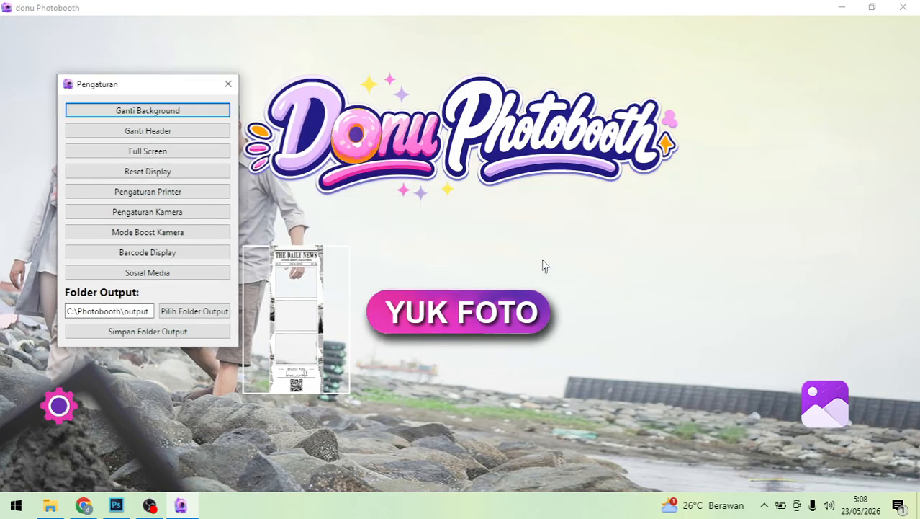
- Replace the home screen header with Header.png from the Sampel folder
left_click(135, 134)
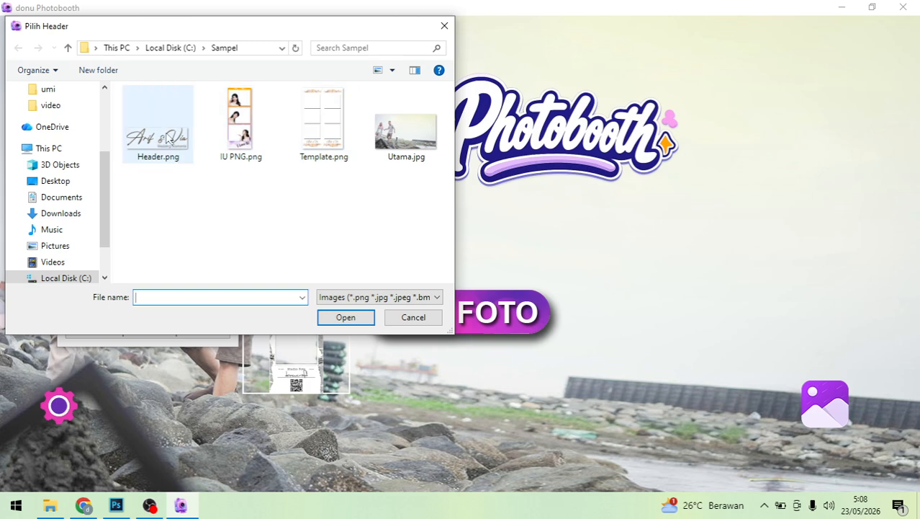
double_click(168, 139)
left_click(541, 265)
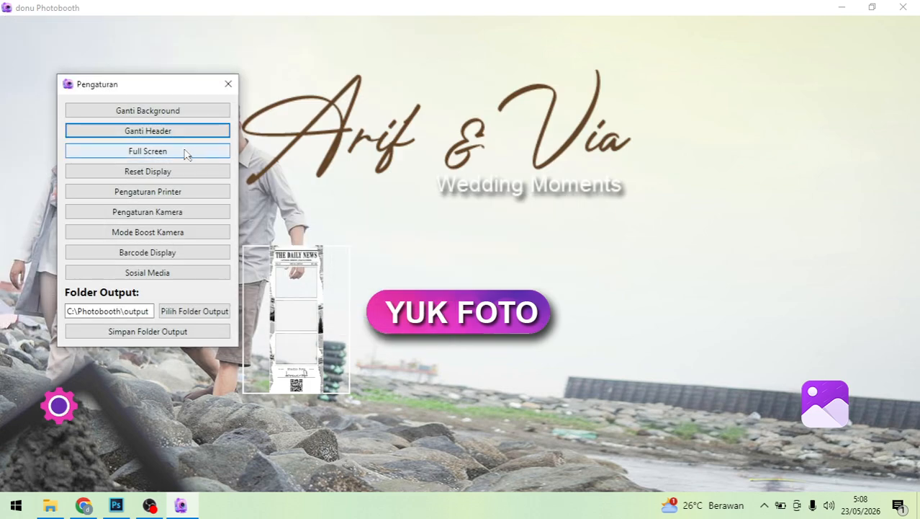
- Activate Facebook and Instagram in the social media settings, giving both the name donucraft
left_click(172, 273)
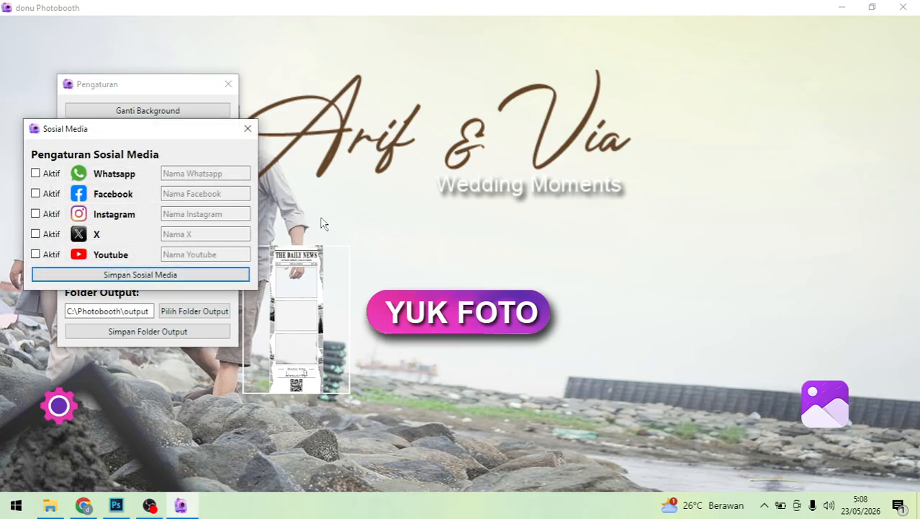
left_click(37, 195)
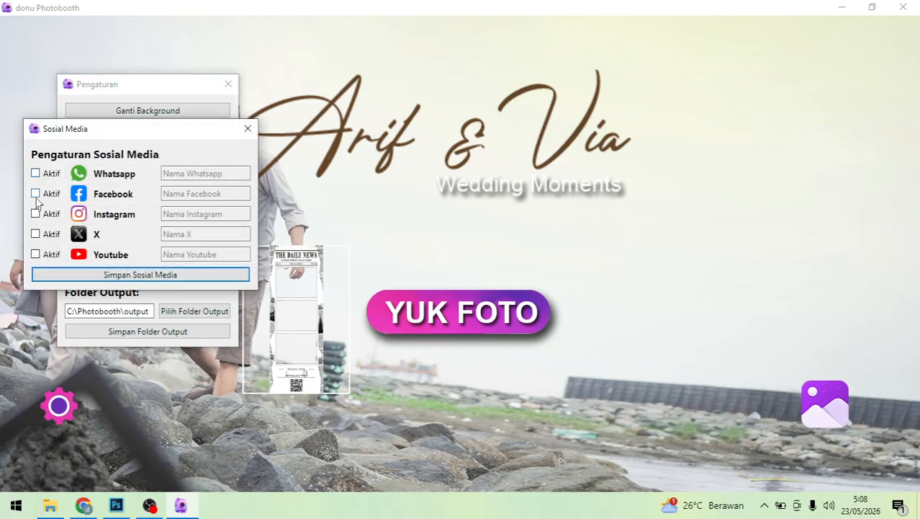
left_click(173, 197)
type("donucraft")
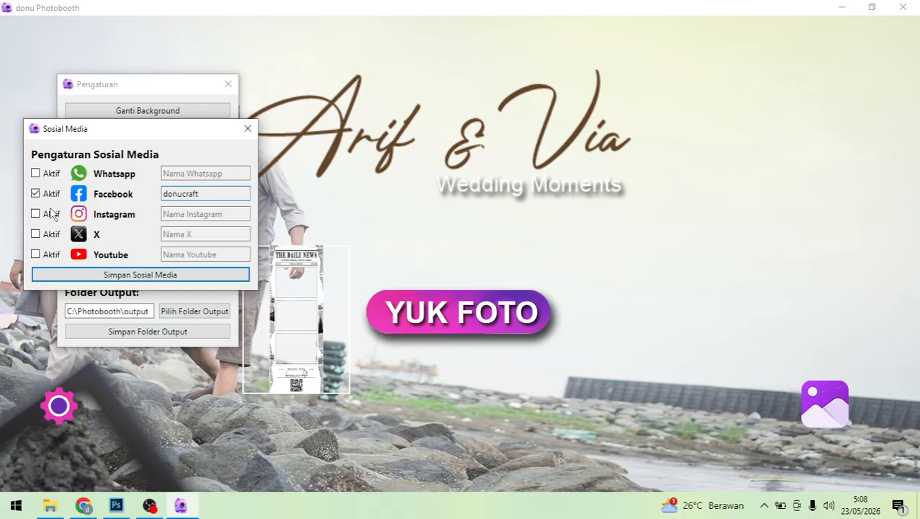
left_click(51, 213)
left_click(186, 211)
type("donucraft")
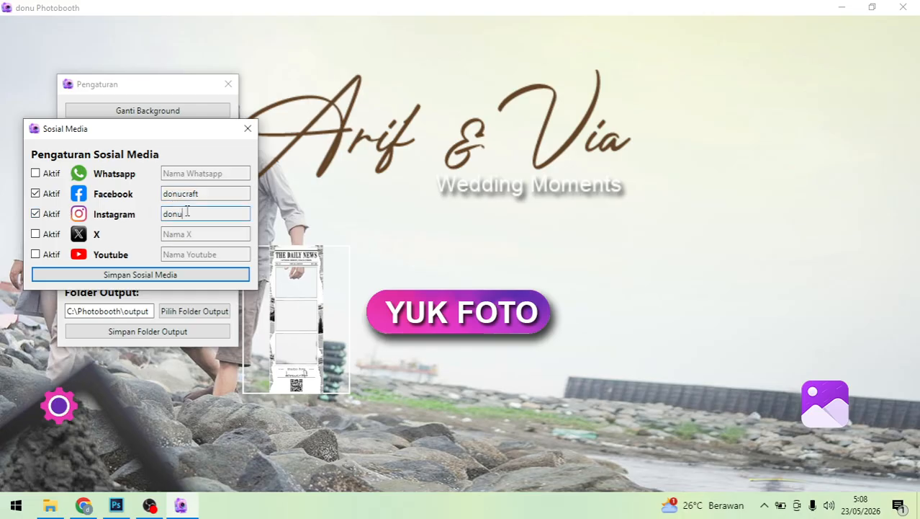
- Activate Youtube with the name donucraft, save the social media settings, and close the settings windows
left_click(36, 254)
left_click(245, 255)
type("donucraft")
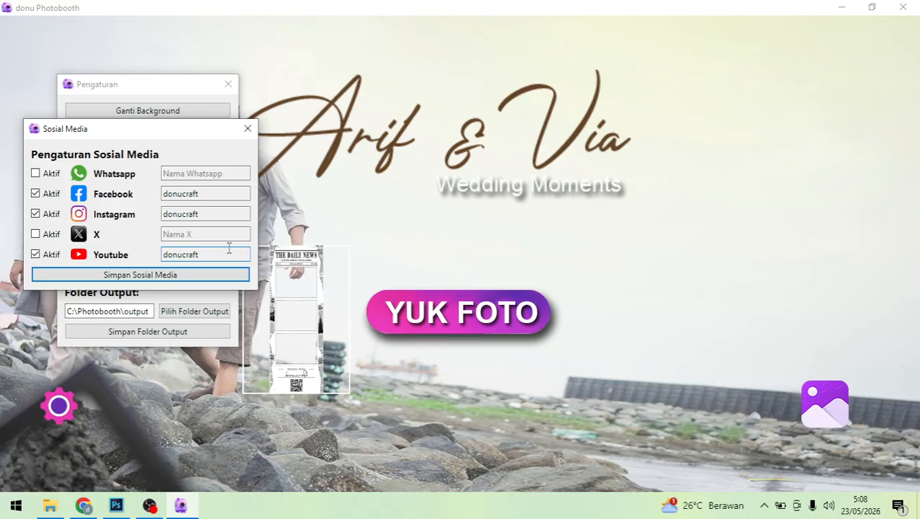
left_click(173, 273)
left_click(202, 225)
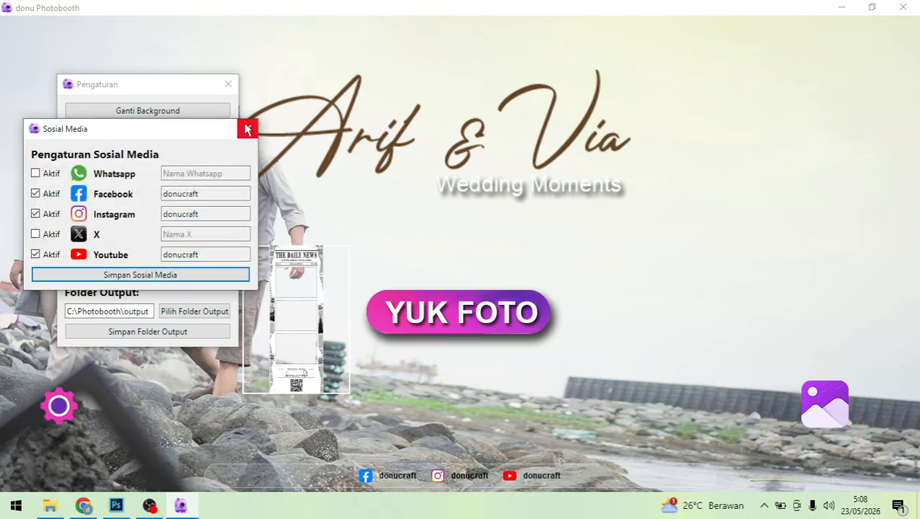
left_click(245, 128)
left_click_drag(202, 86, 185, 88)
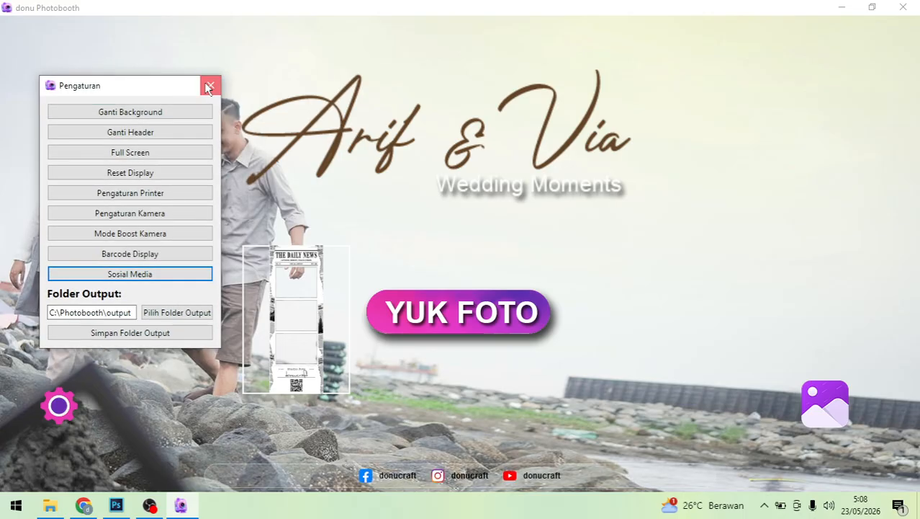
left_click(208, 87)
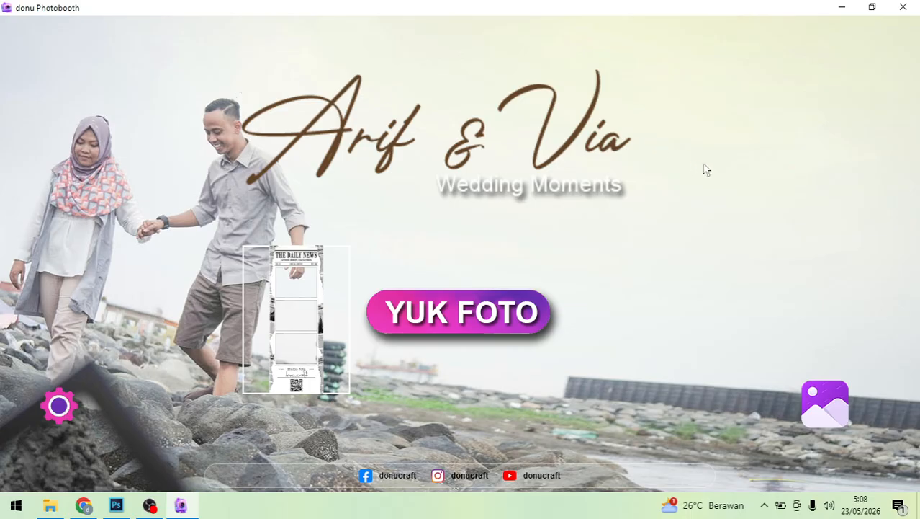
- Reset the home screen background and header to their defaults and close the settings
left_click(60, 406)
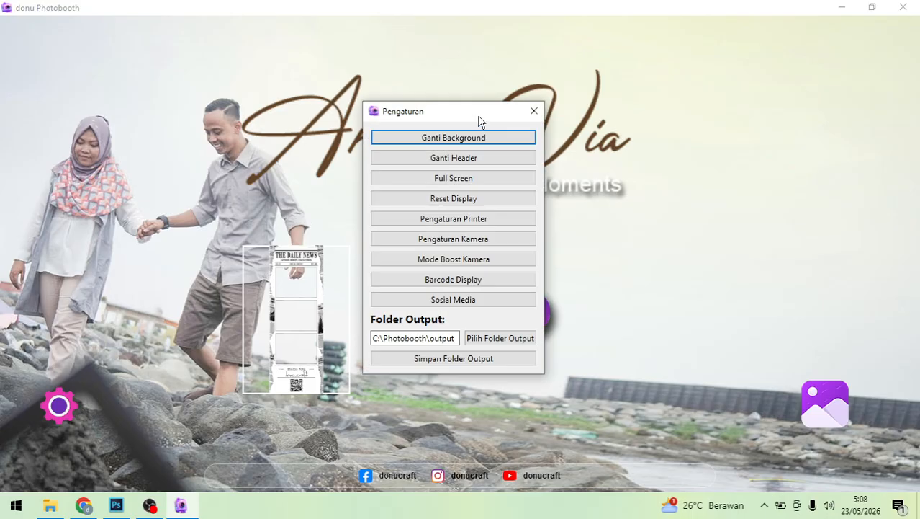
left_click_drag(481, 120, 186, 131)
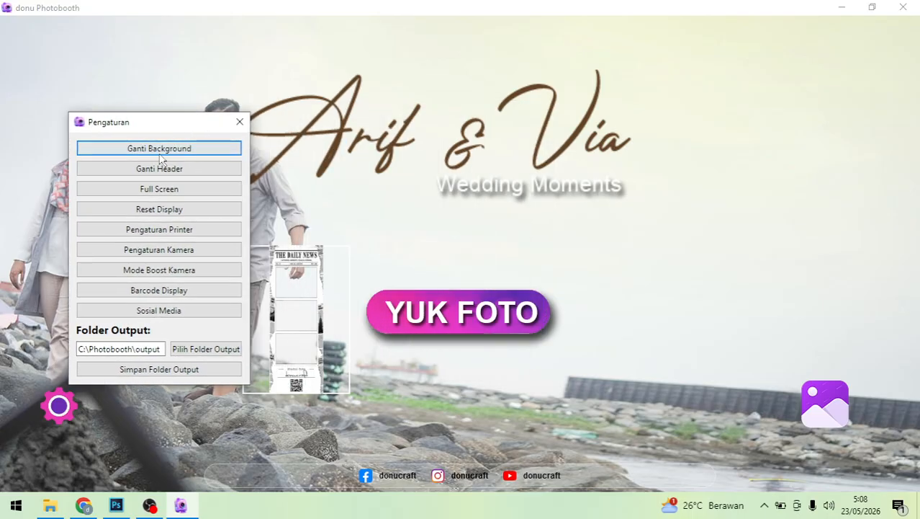
left_click(173, 213)
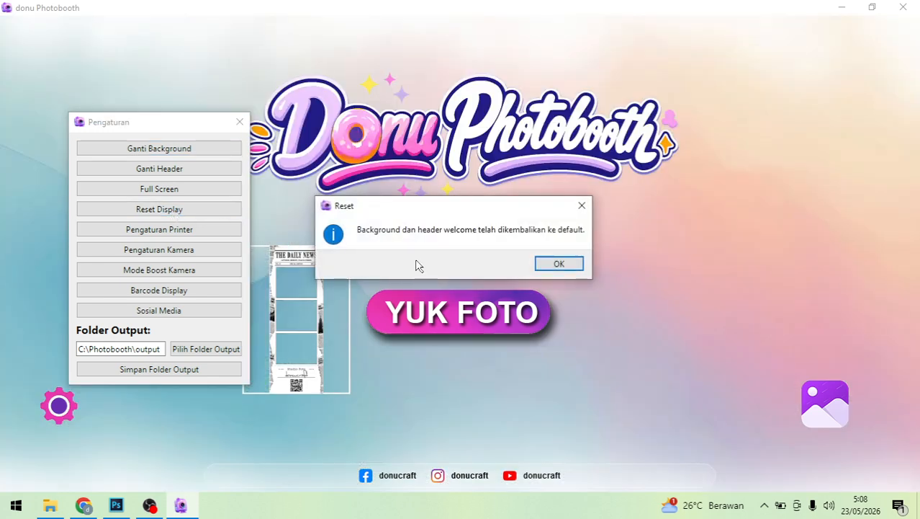
left_click(559, 264)
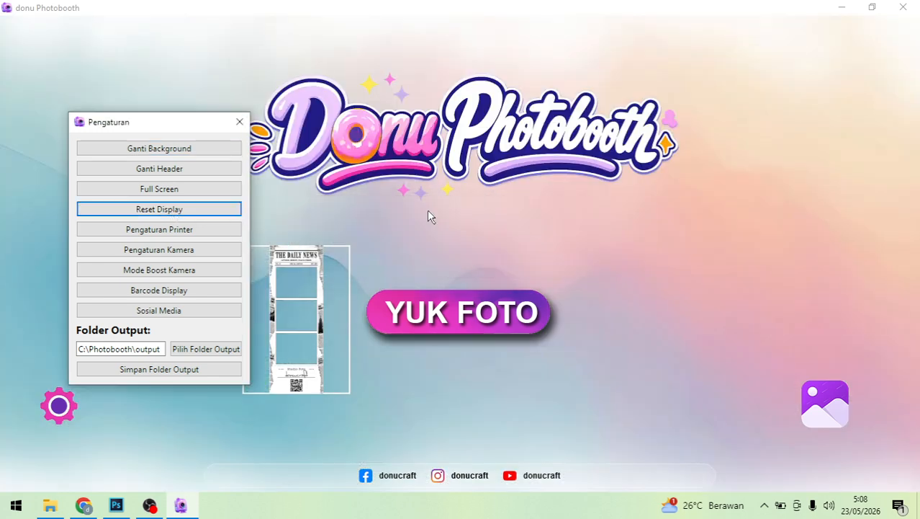
left_click(239, 122)
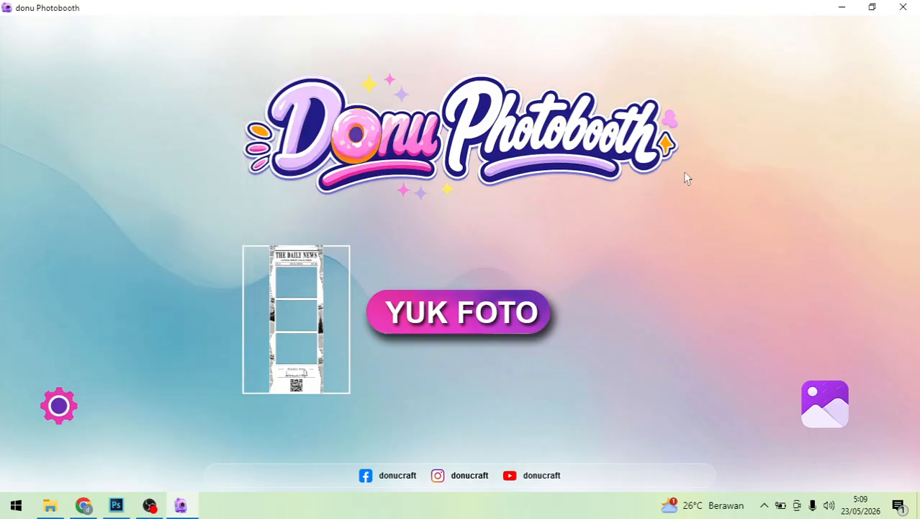
- Open the settings to review the output folder options and close them without changing anything
left_click(72, 409)
left_click_drag(504, 110, 179, 125)
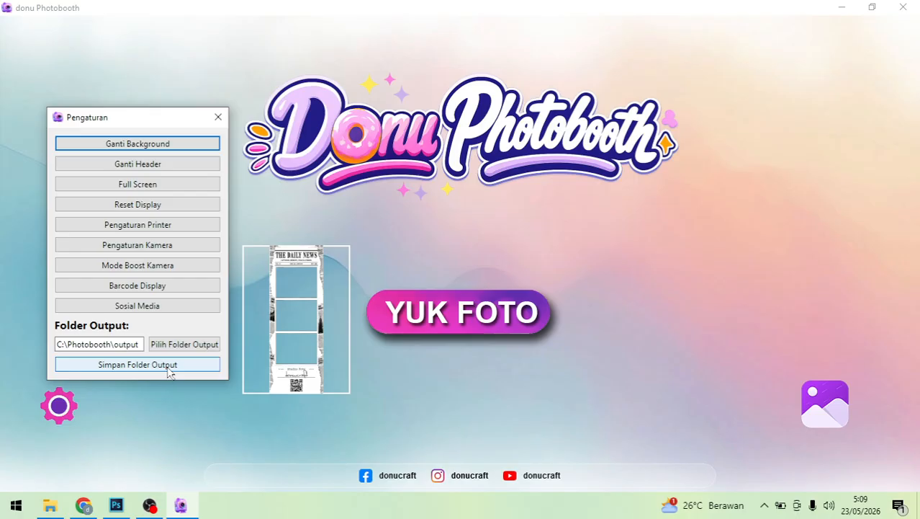
left_click(222, 119)
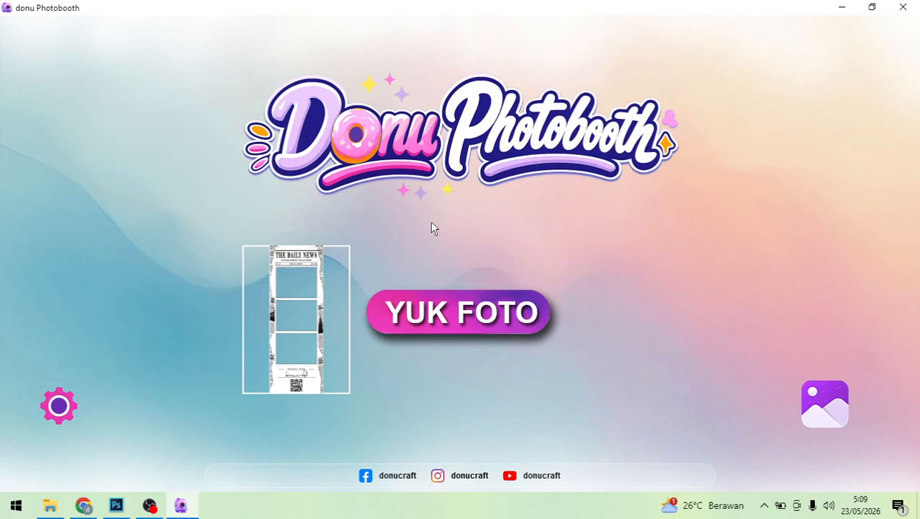
- Open the template gallery from the home screen and look through the available photo strip templates
left_click(301, 262)
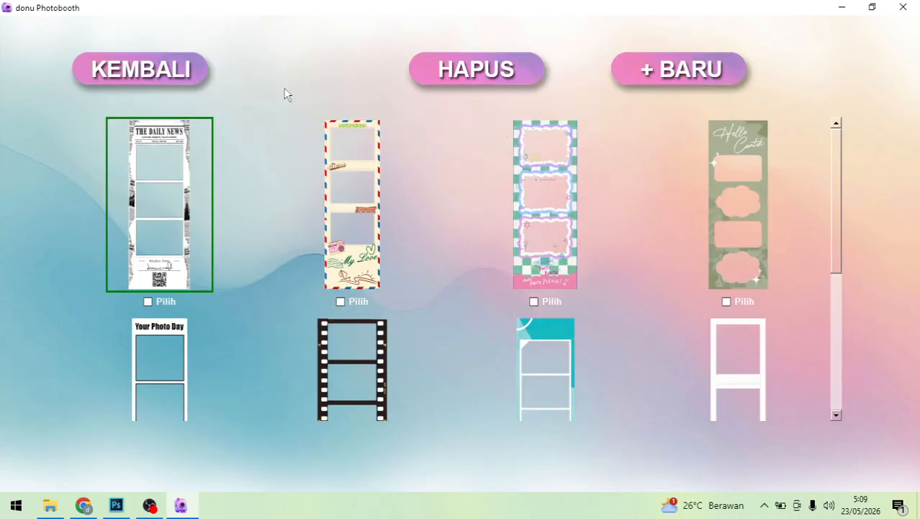
left_click_drag(838, 193, 834, 323)
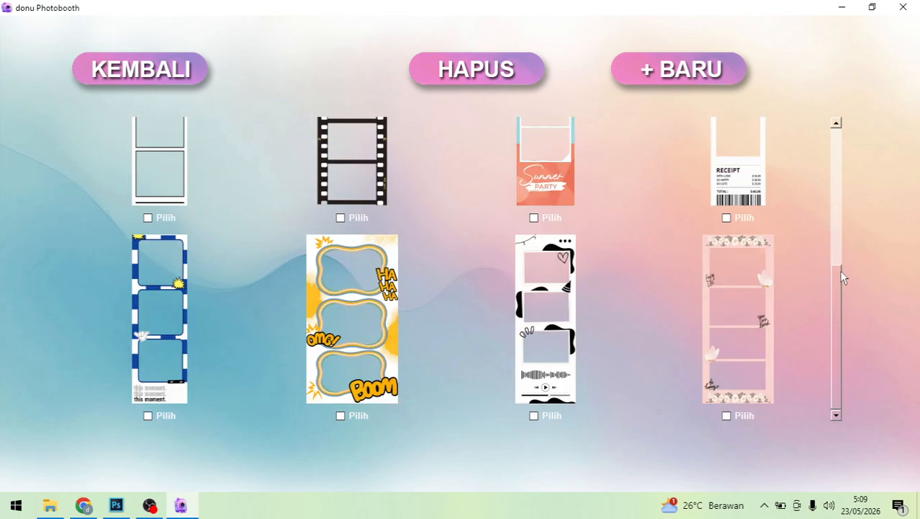
left_click_drag(842, 277, 814, 149)
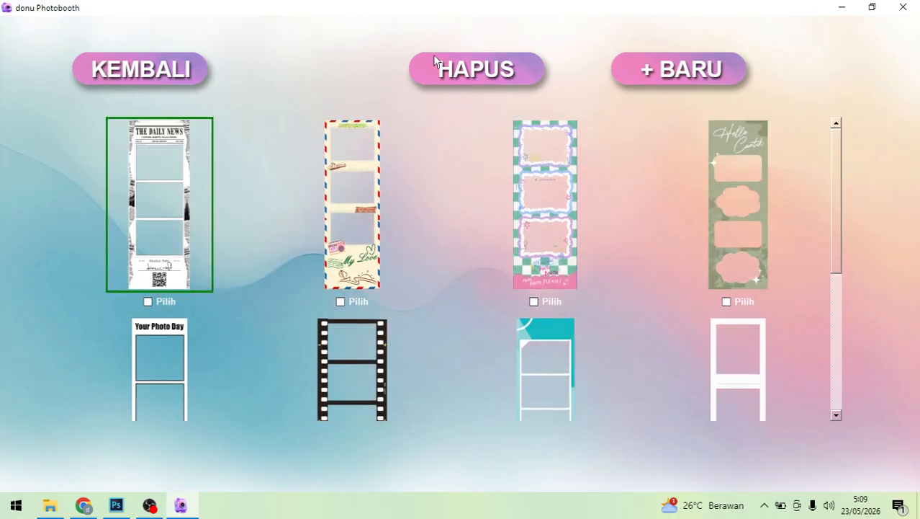
- Open the new template editor and view the files offered for its background, closing the file chooser without picking one
left_click(686, 69)
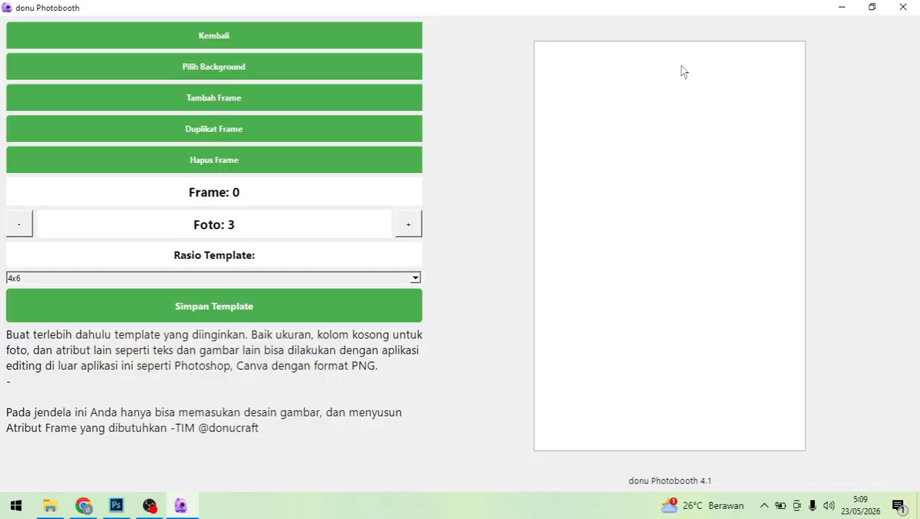
left_click(222, 68)
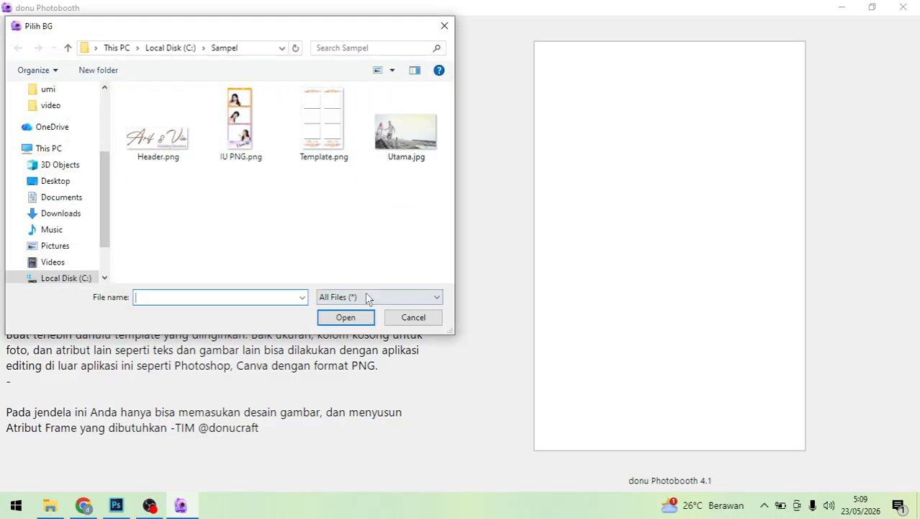
left_click(412, 318)
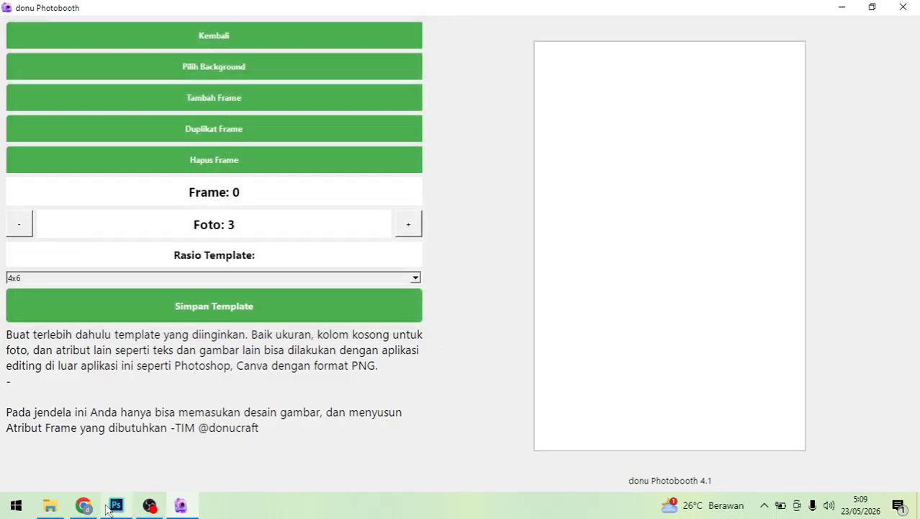
- Switch to Chrome and copy the black 2x6 photobooth strip template image
left_click(87, 507)
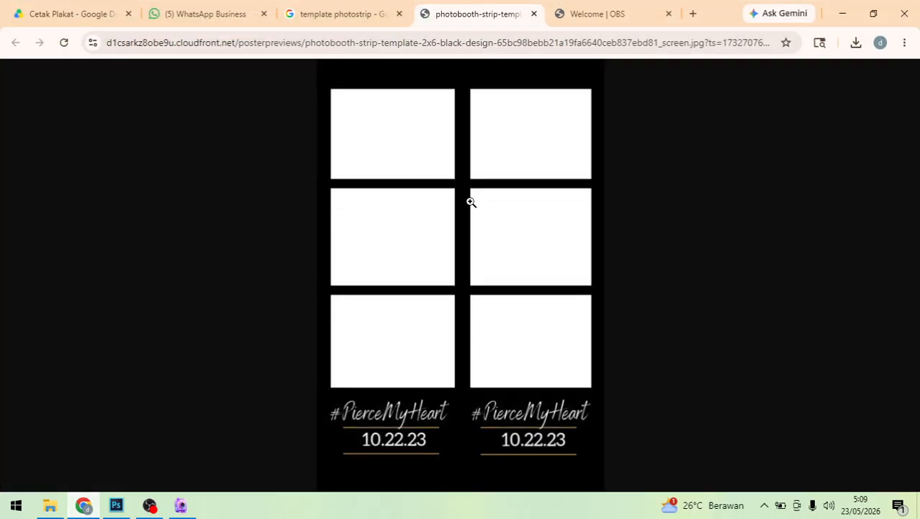
right_click(471, 203)
left_click(517, 254)
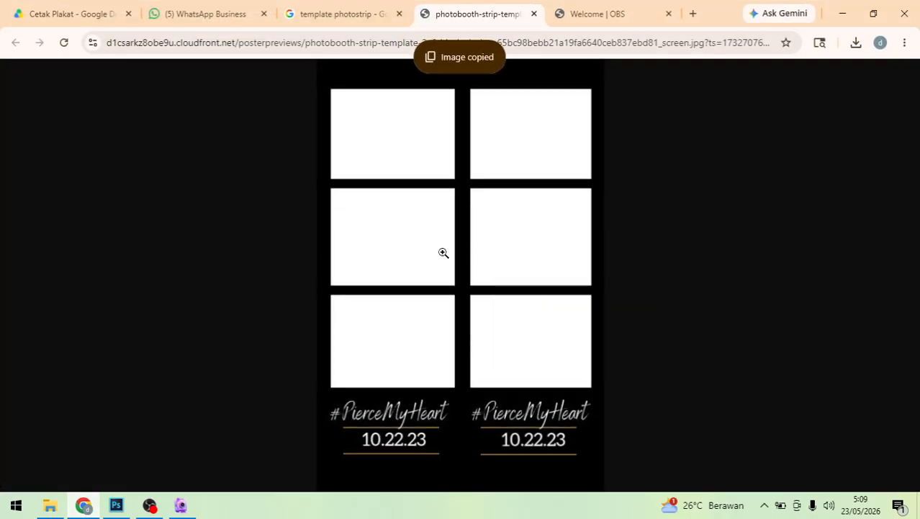
- Switch to Photoshop, create a new document, and paste the copied strip template into it
left_click(116, 504)
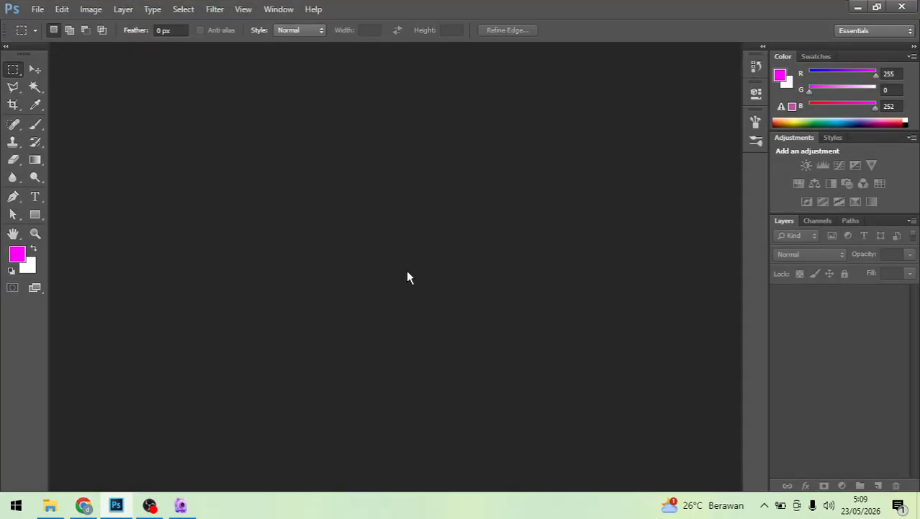
key("ctrl+n")
left_click(597, 119)
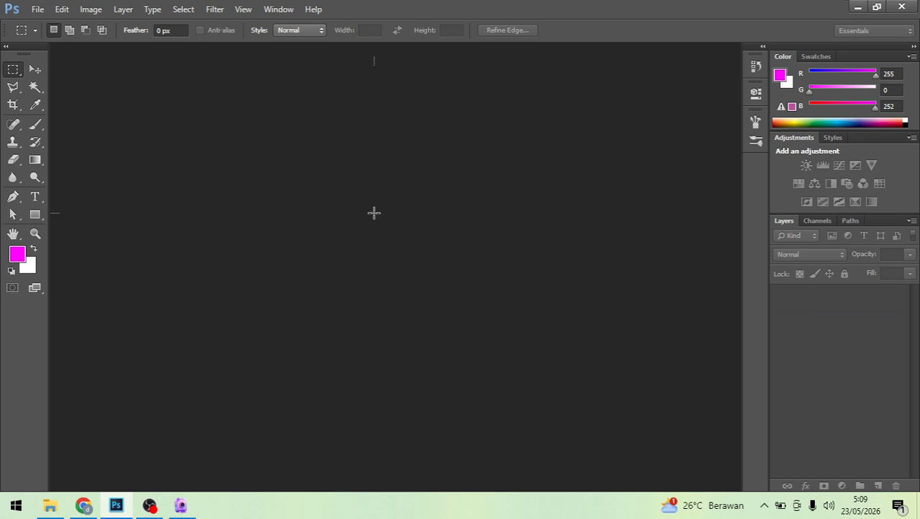
key("ctrl+v")
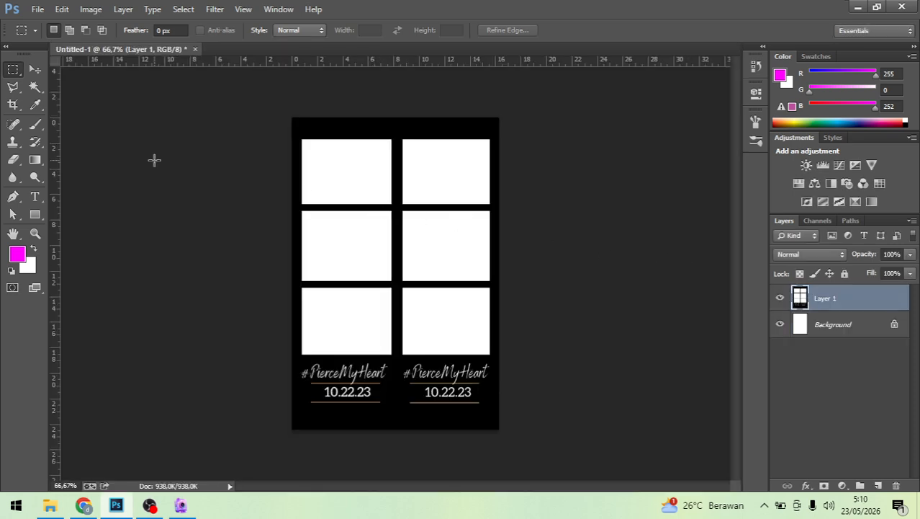
- Select the six white photo areas of Layer 1 with the Magic Wand, delete them, and hide the Background layer
left_click(36, 87)
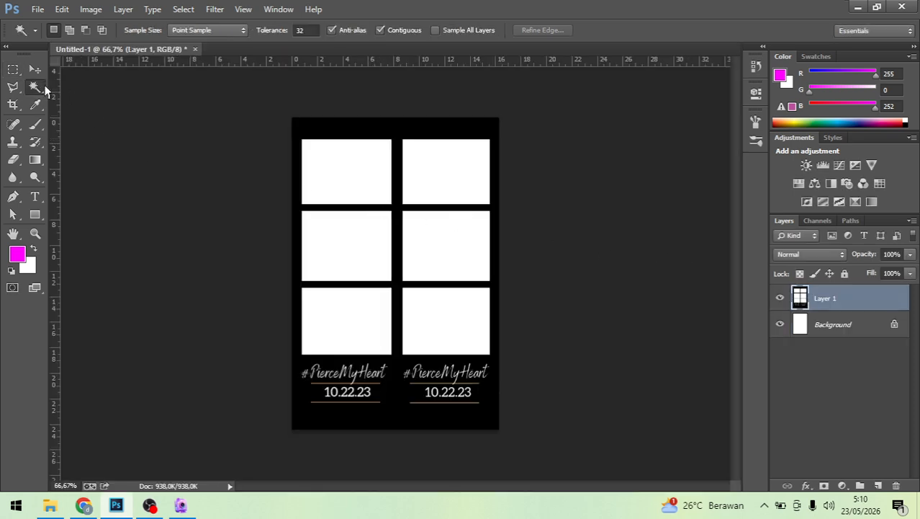
left_click(376, 178)
left_click(371, 244, "shift")
left_click(368, 323, "shift")
left_click(474, 324, "shift")
left_click(456, 259, "shift")
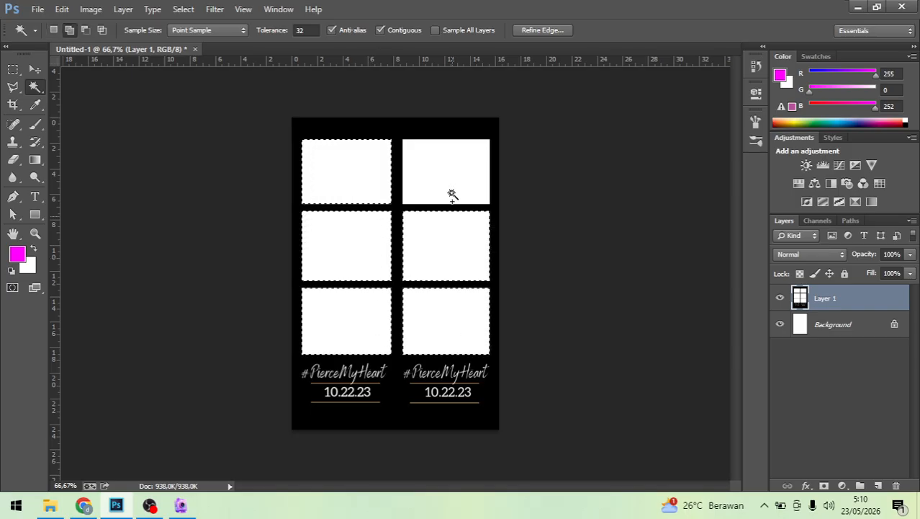
left_click(456, 173, "shift")
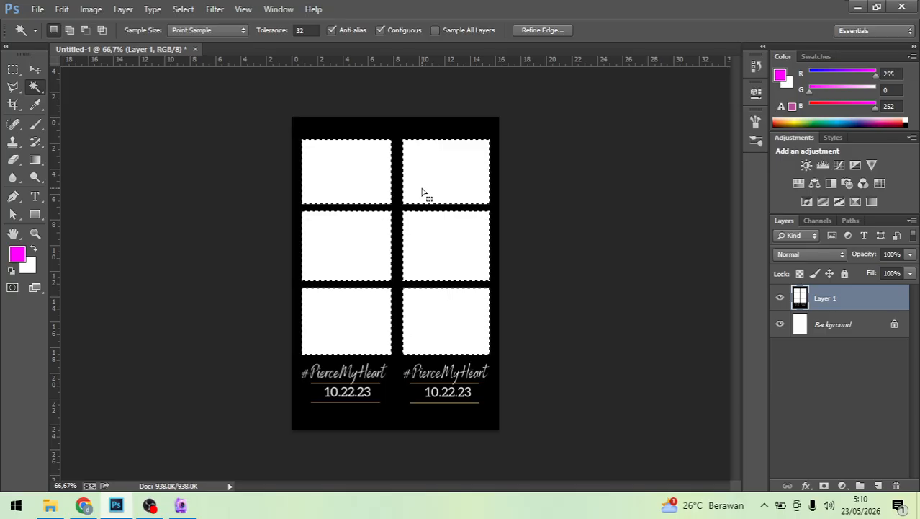
key("Delete")
left_click(780, 324)
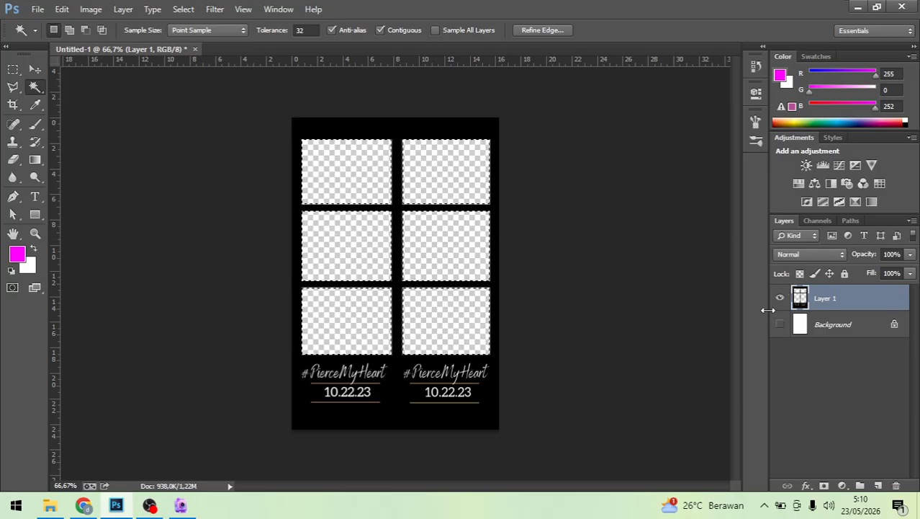
- Clear the selection on the canvas and delete the Background layer
left_click(13, 70)
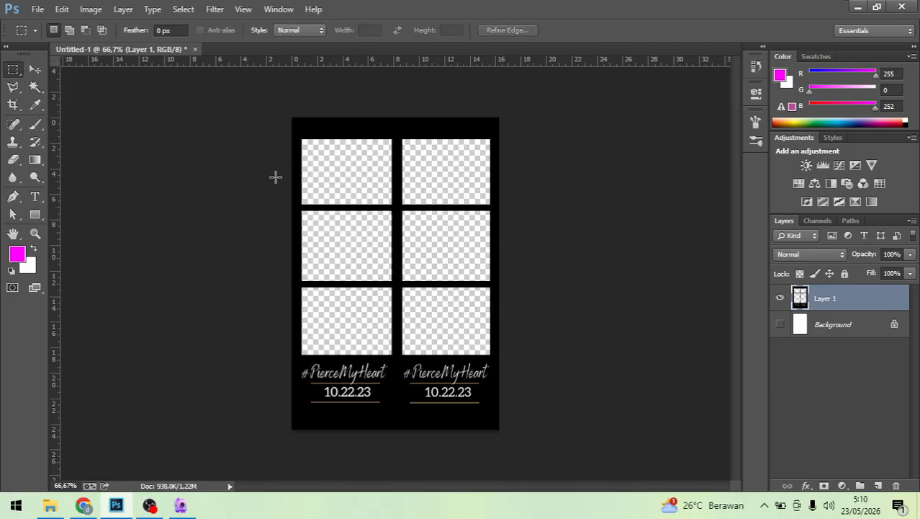
left_click_drag(355, 171, 360, 184)
left_click(326, 160)
left_click_drag(426, 165, 459, 191)
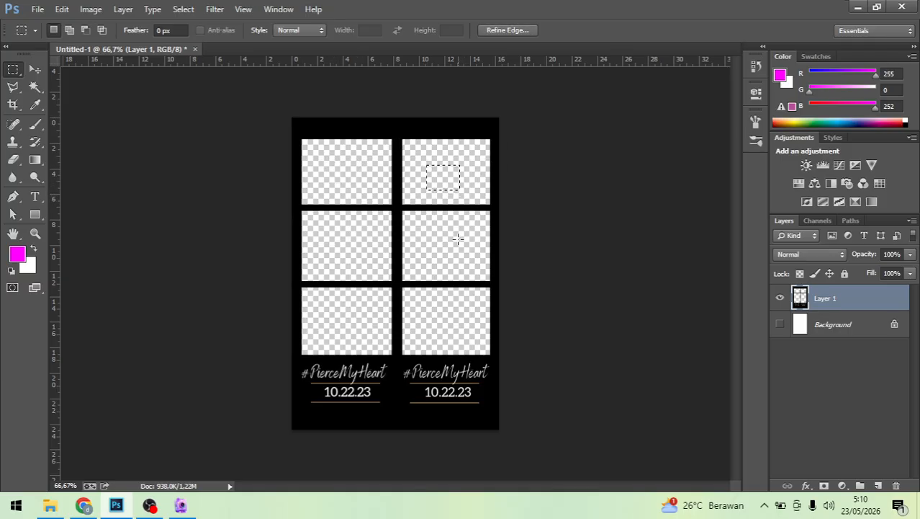
left_click(468, 269)
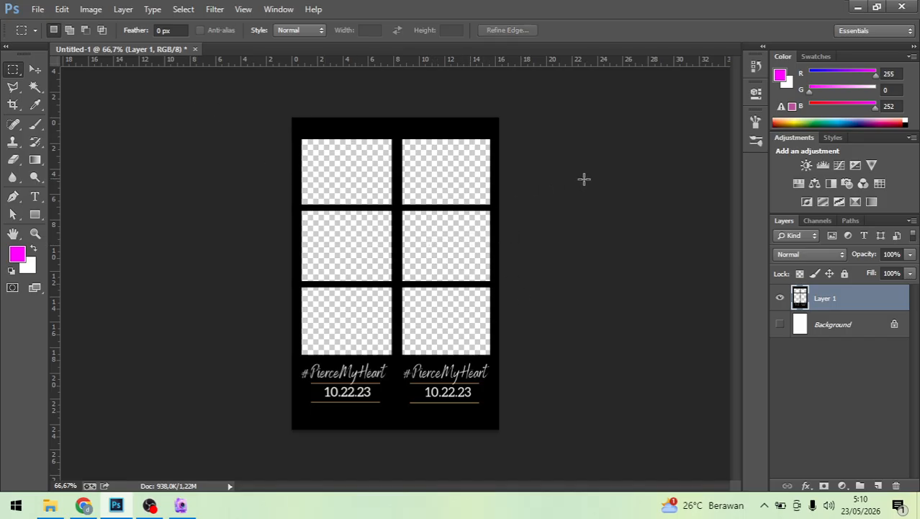
left_click(822, 326)
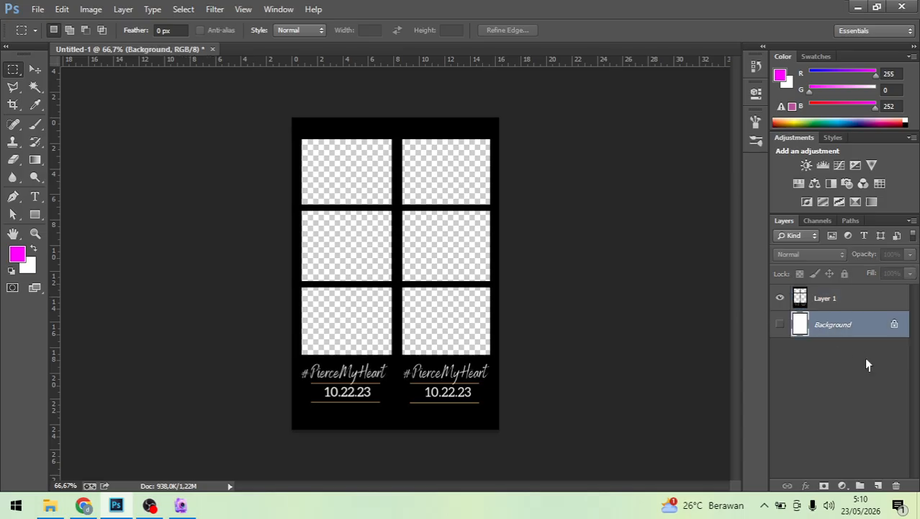
left_click(896, 486)
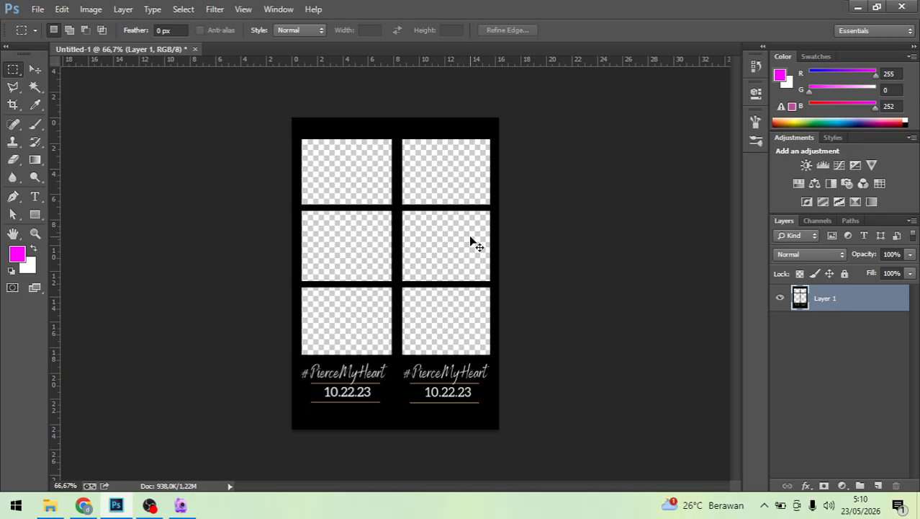
- Save the strip as a PNG named sampel2 in the Sampel folder on Local Disk (C:)
key("ctrl+s")
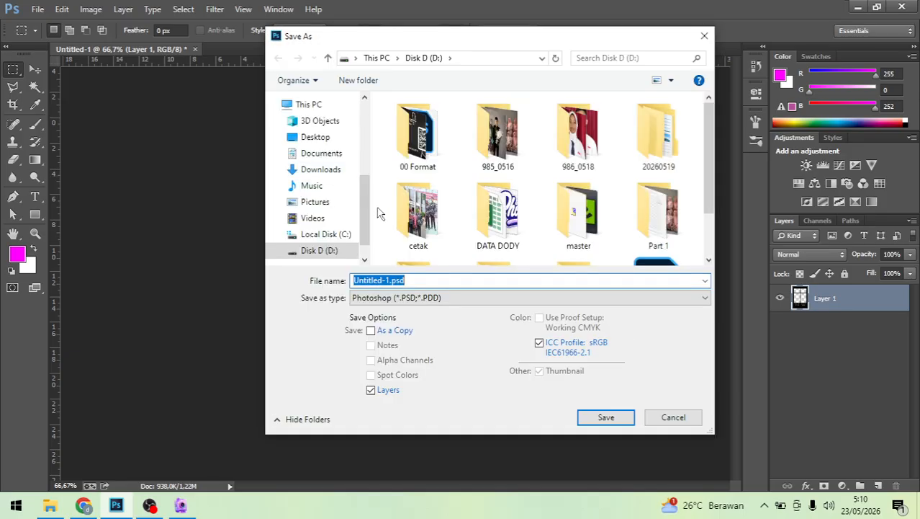
left_click(324, 234)
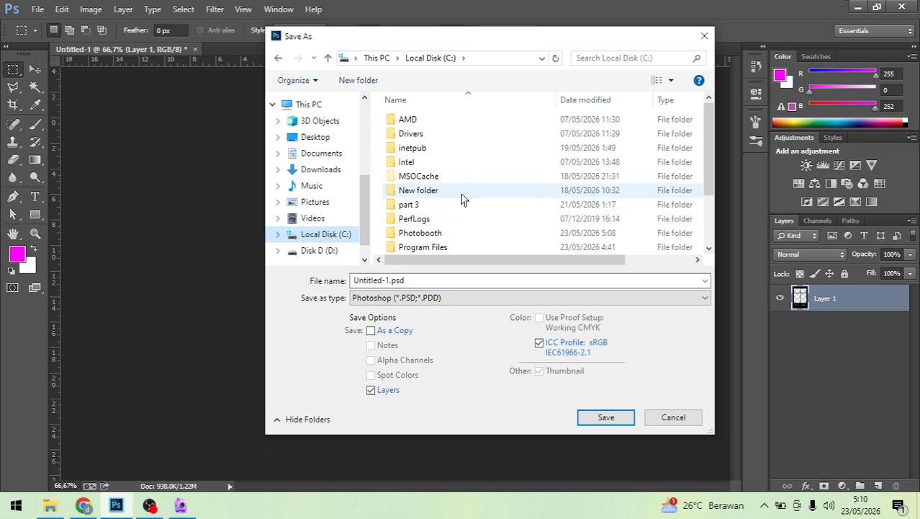
left_click(453, 237)
scroll(460, 223, "down", 2)
double_click(457, 214)
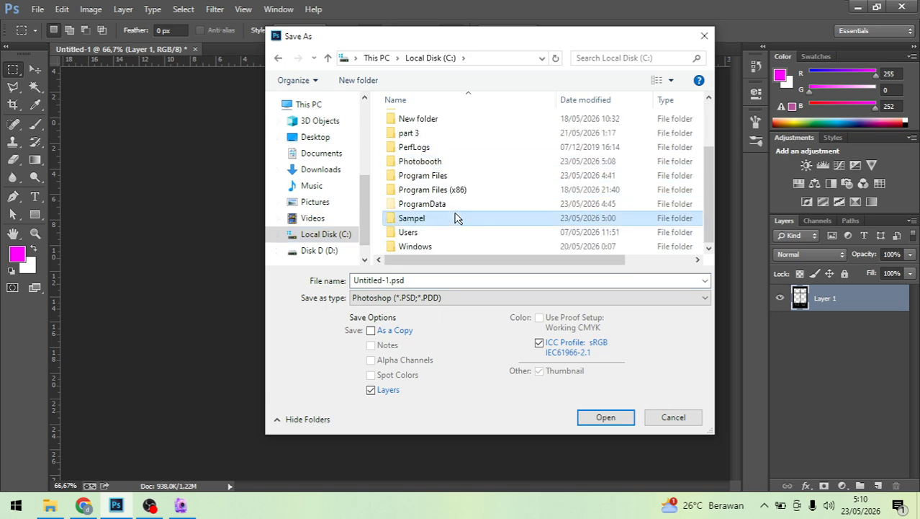
left_click(411, 298)
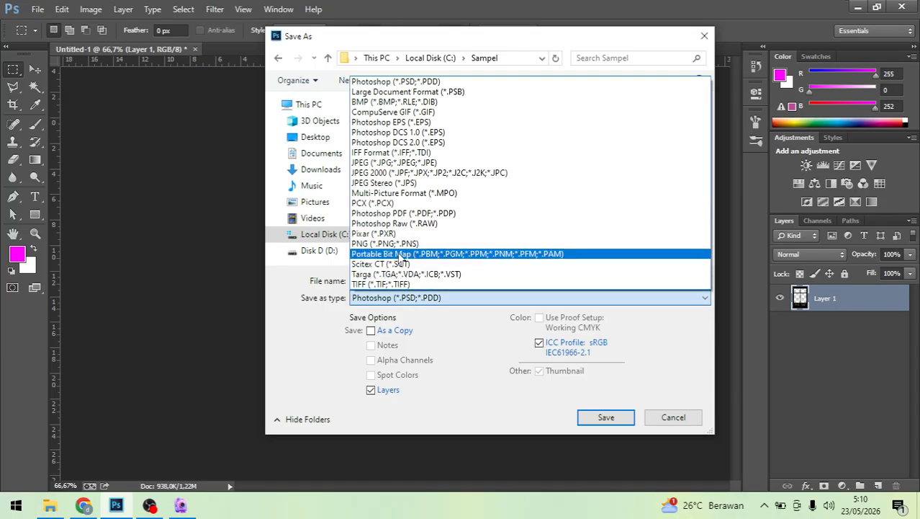
left_click(403, 252)
left_click(427, 283)
type("sampel2")
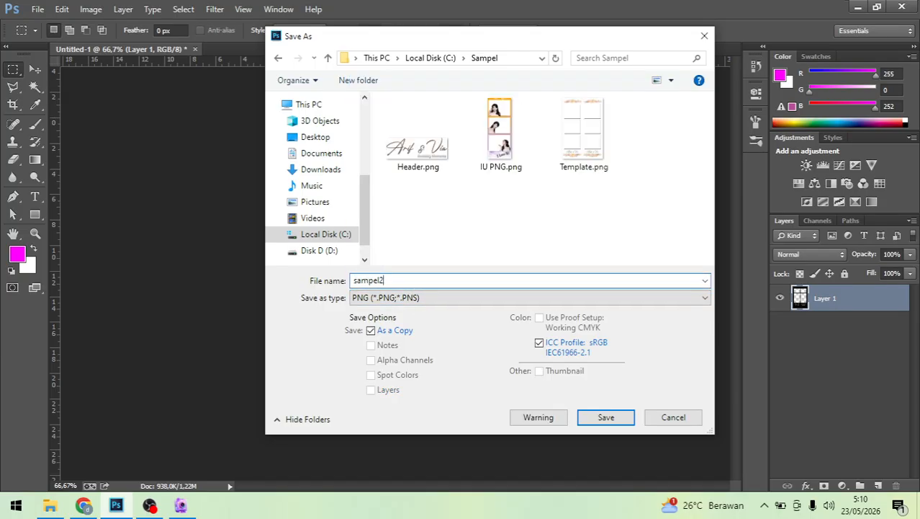
key("Return")
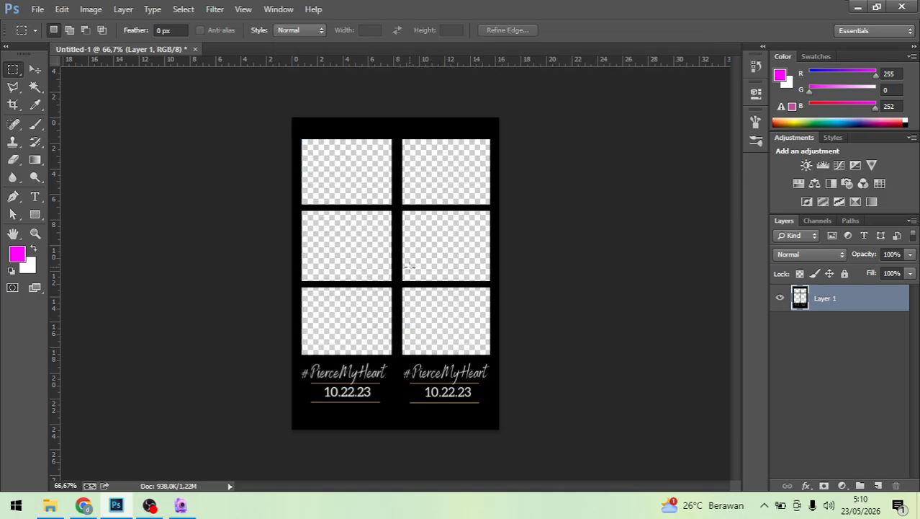
key("Return")
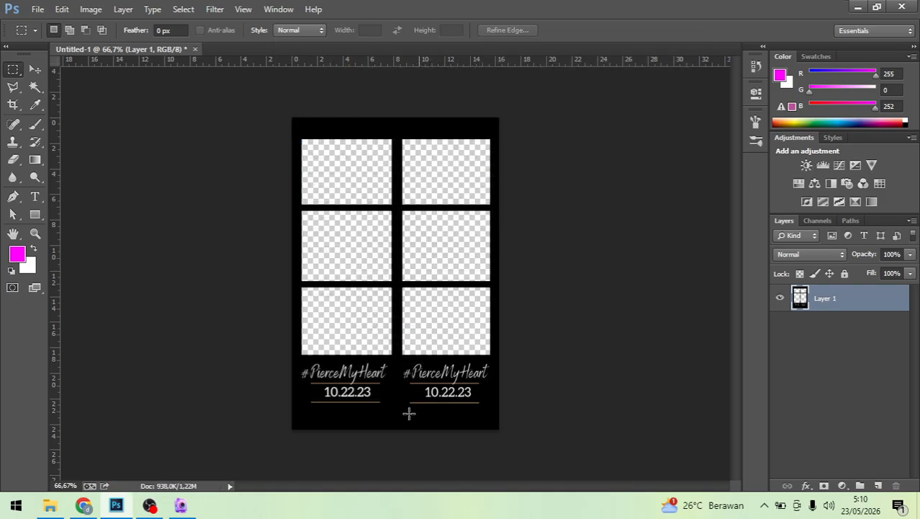
- Switch to Donu Photobooth, load the saved black strip PNG as the template background, and set the template ratio to Custom
left_click(180, 505)
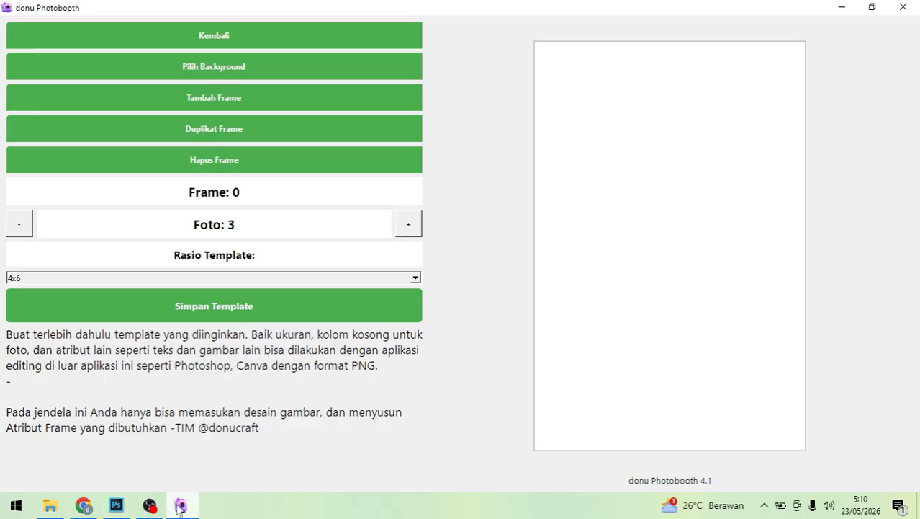
left_click(240, 67)
double_click(334, 134)
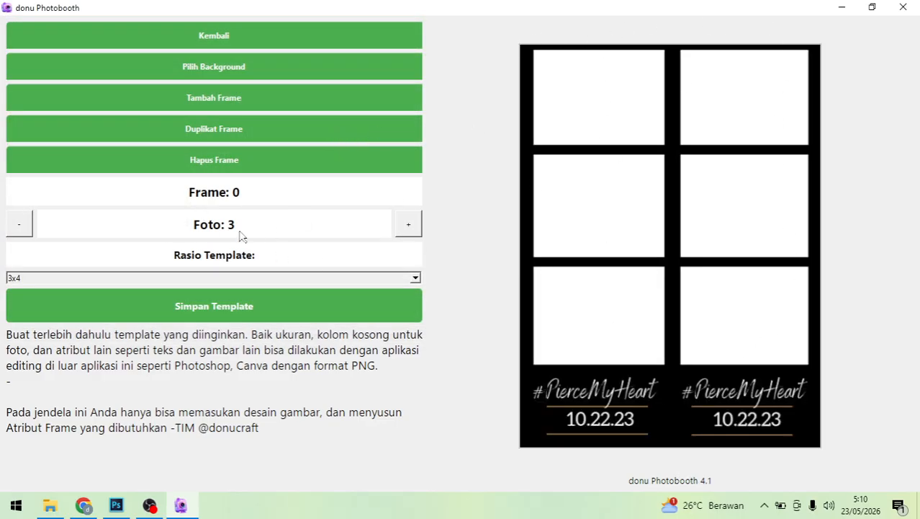
left_click(408, 279)
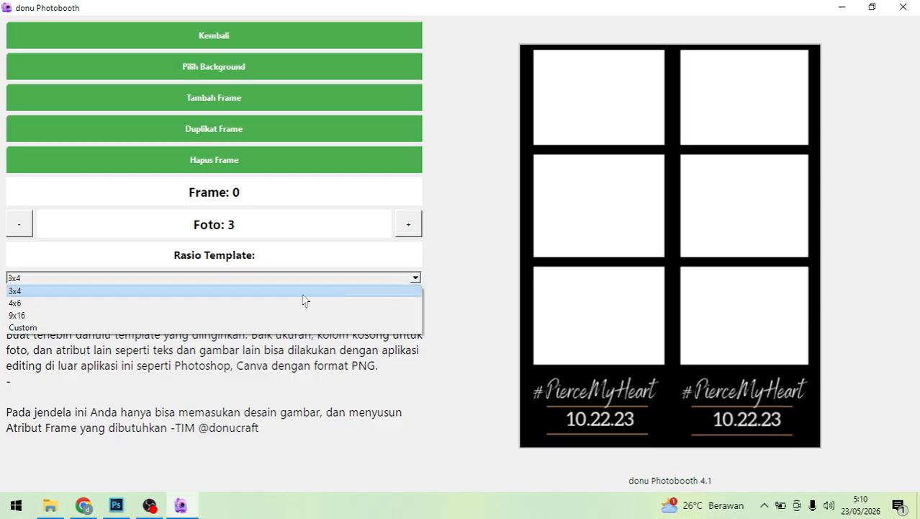
left_click(112, 329)
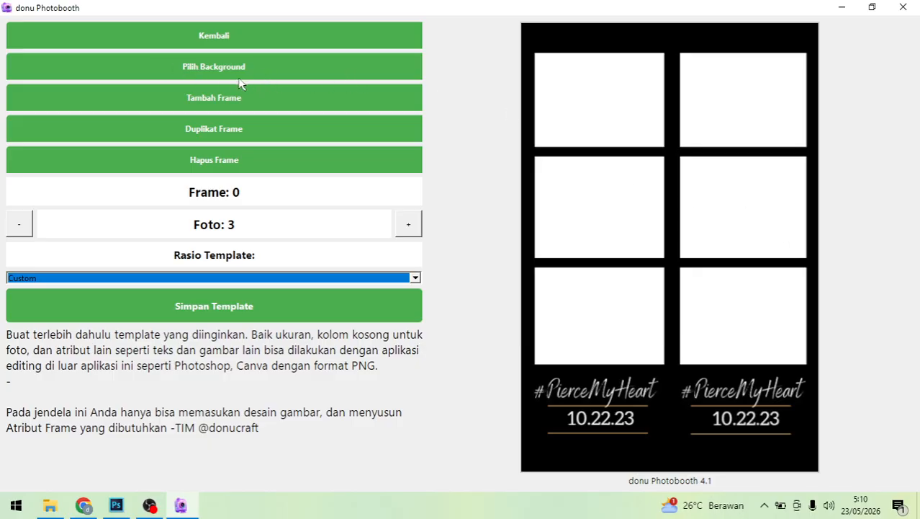
- Add three photo frames and fit each one over one of the three openings in the template's left strip
left_click(221, 105)
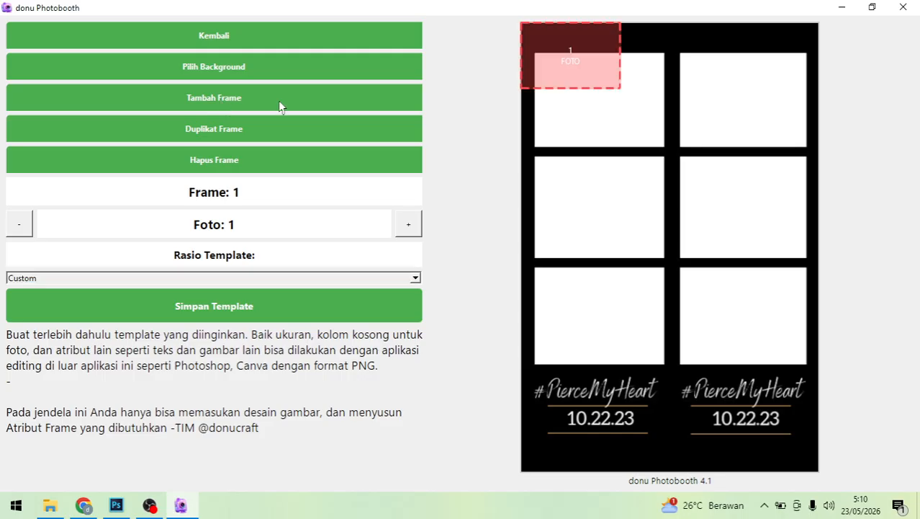
left_click_drag(578, 39, 583, 77)
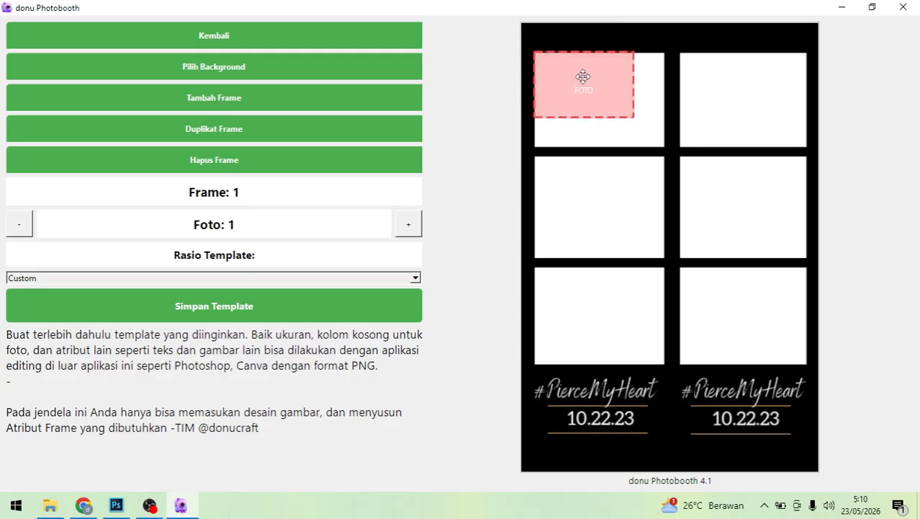
left_click_drag(632, 116, 663, 148)
left_click(261, 103)
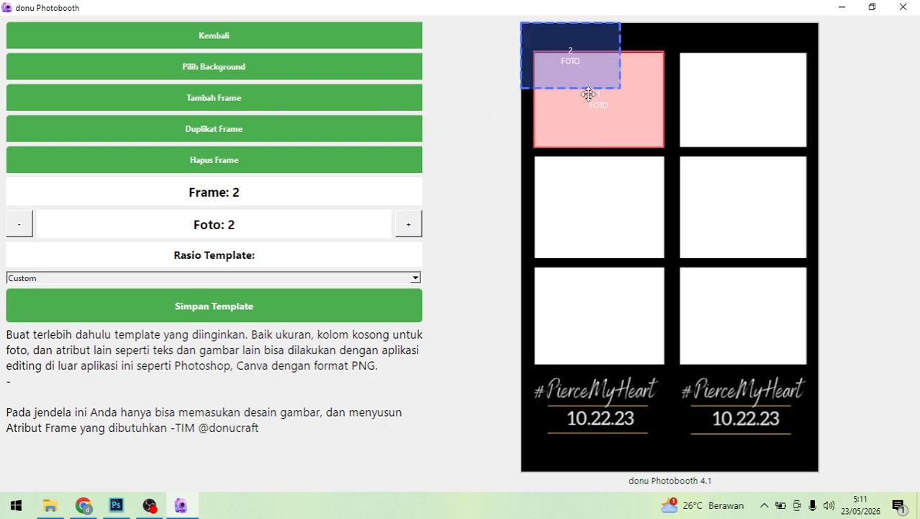
left_click_drag(591, 62, 663, 259)
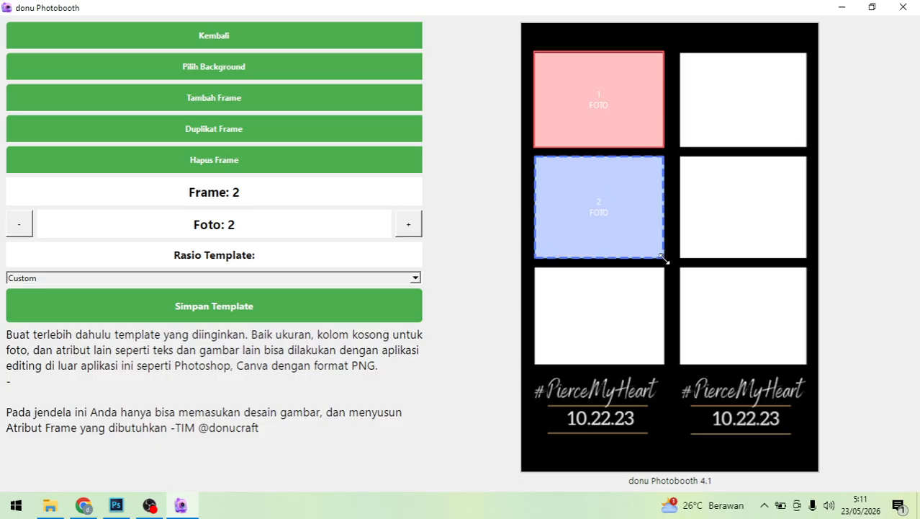
left_click(242, 100)
left_click_drag(592, 74, 596, 304)
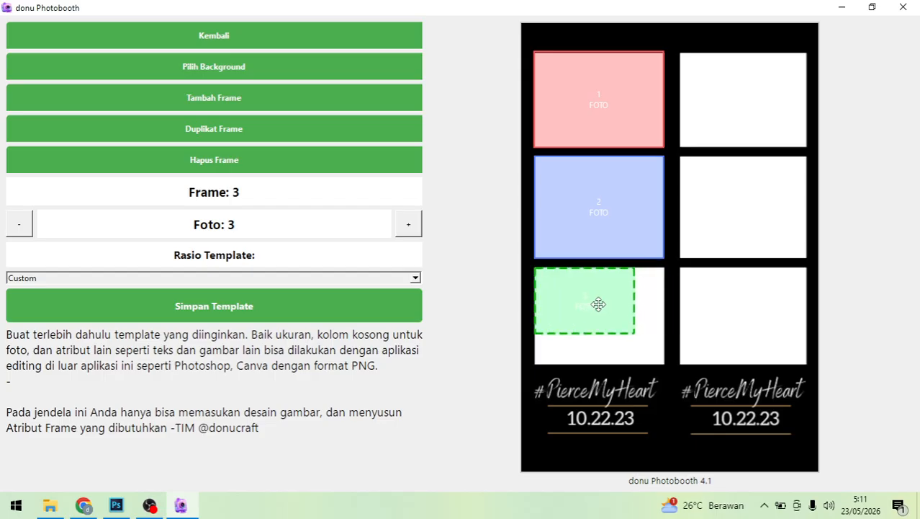
left_click_drag(634, 331, 664, 363)
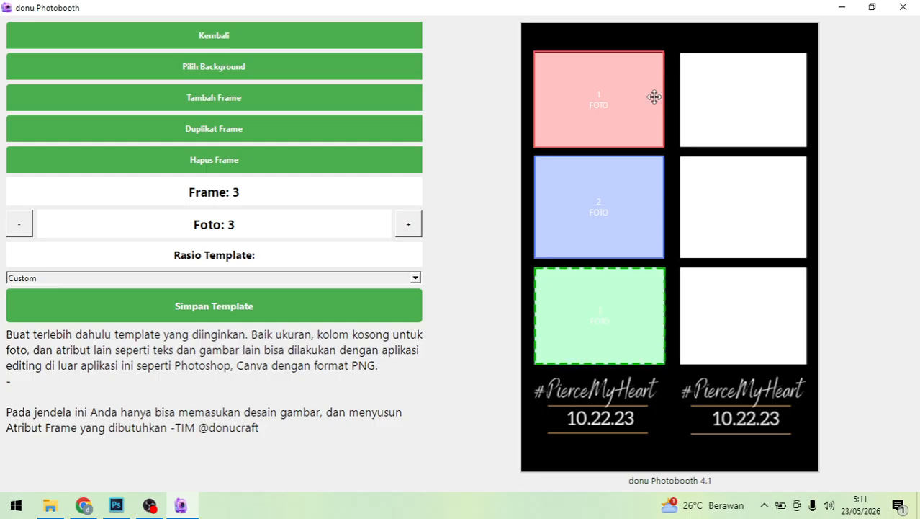
- Duplicate frames 1, 2 and 3 onto the matching openings of the right strip, and save the template
left_click(580, 106)
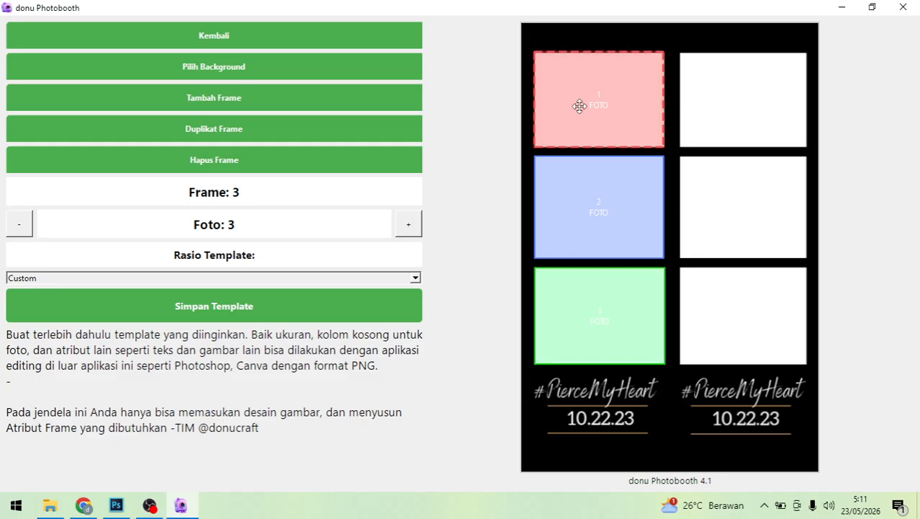
left_click(240, 130)
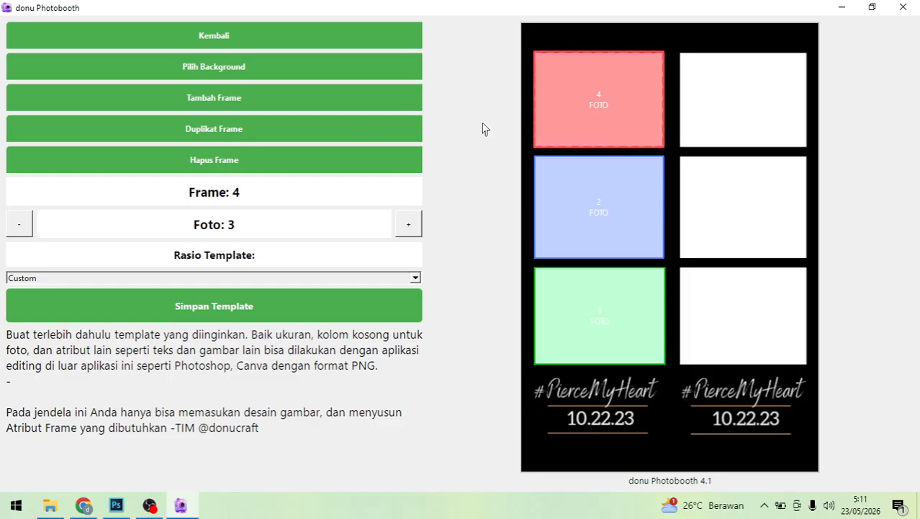
left_click_drag(592, 108, 729, 105)
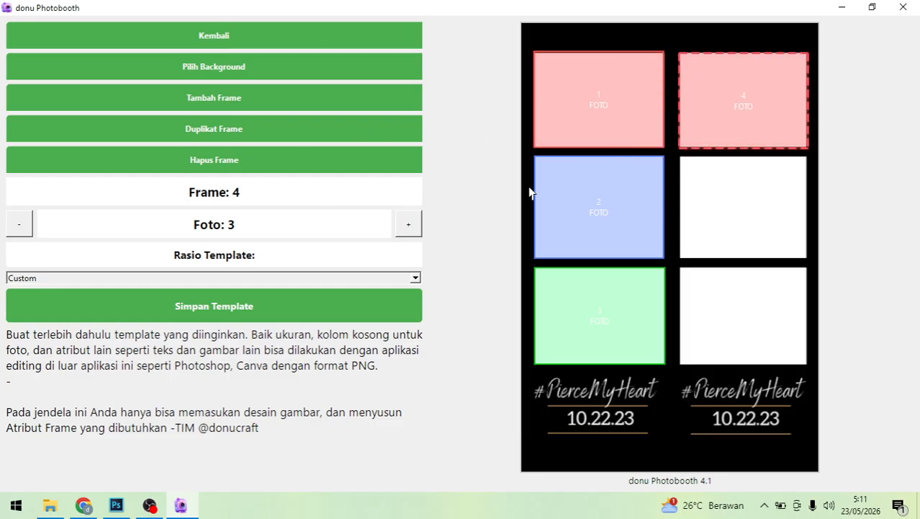
left_click(553, 187)
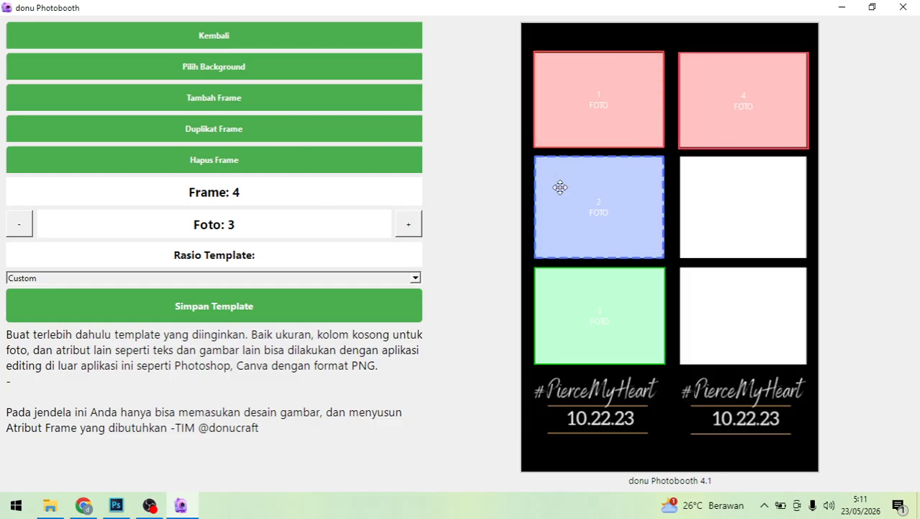
left_click(232, 134)
left_click_drag(590, 175, 736, 191)
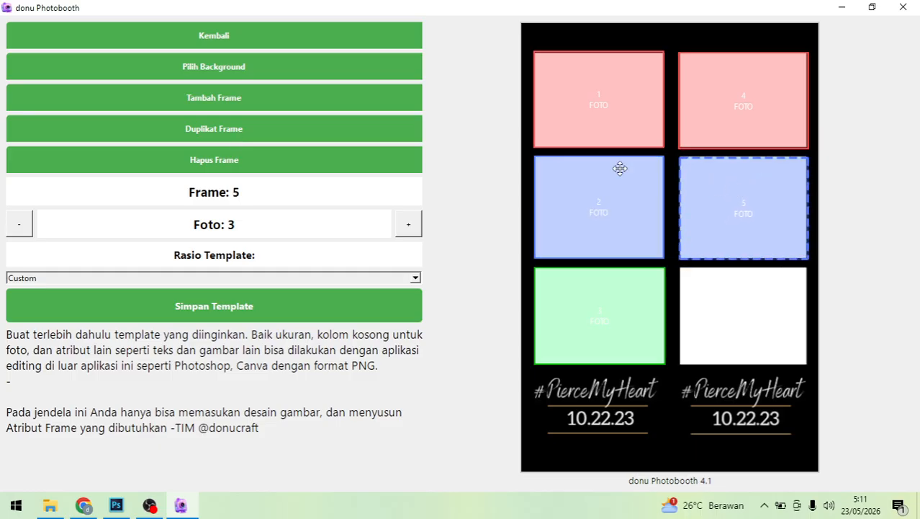
left_click(600, 308)
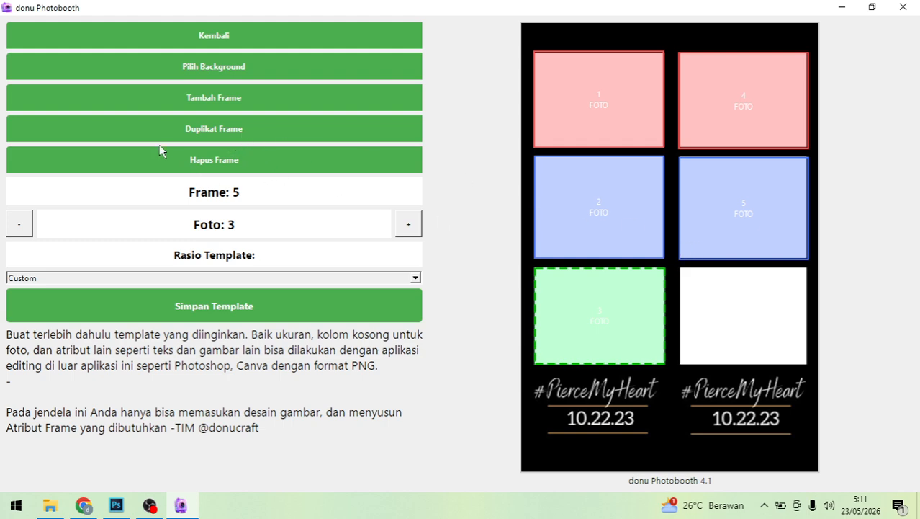
left_click(204, 135)
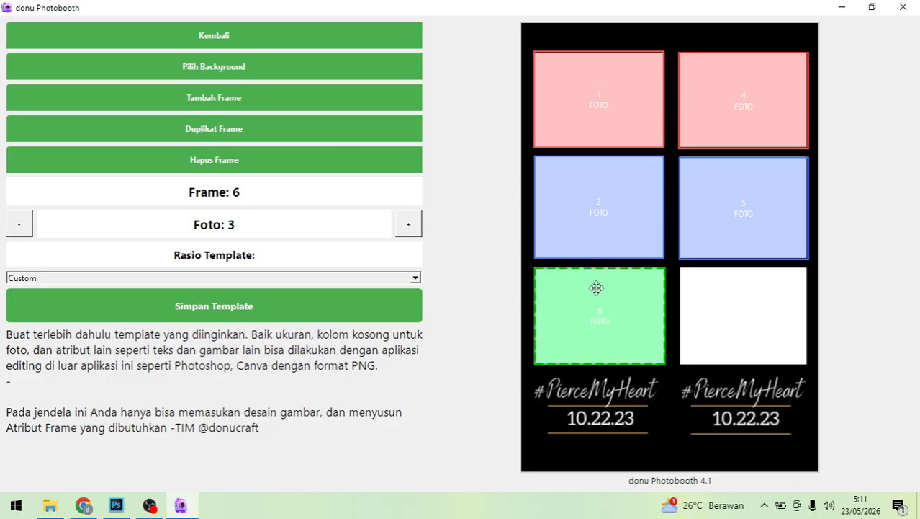
left_click_drag(596, 287, 746, 288)
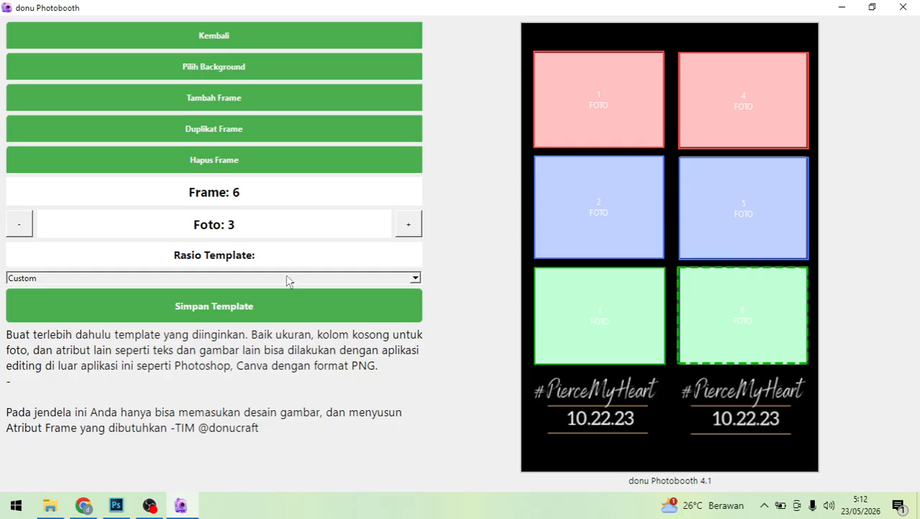
left_click(292, 303)
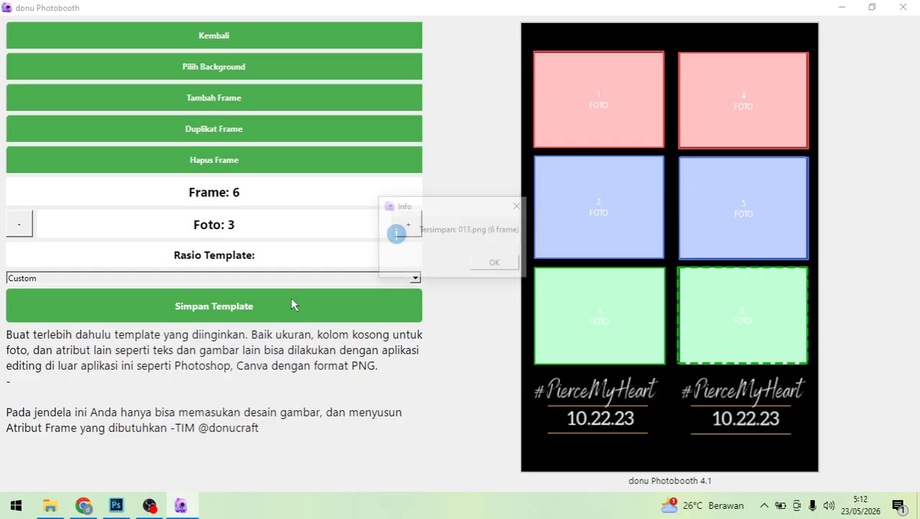
- Dismiss the save message and look through the template gallery for the newly saved black double strip
left_click(495, 265)
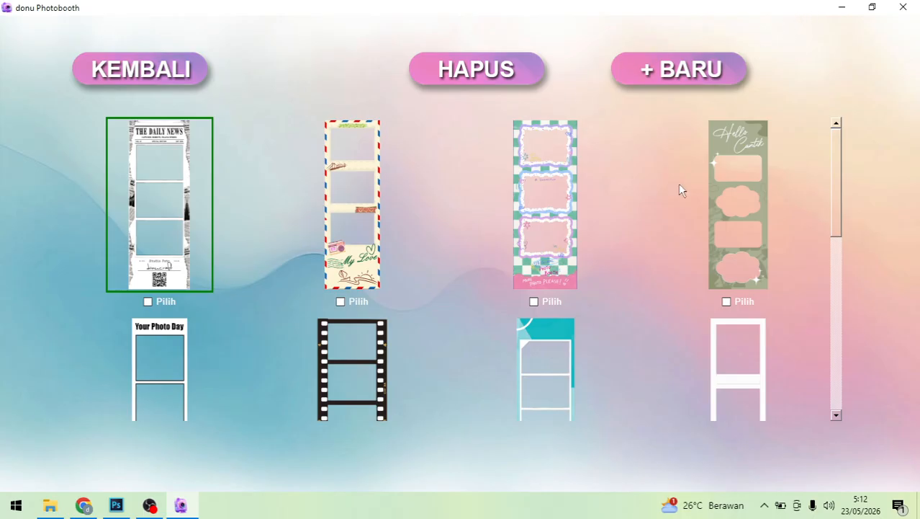
scroll(834, 193, "down", 5)
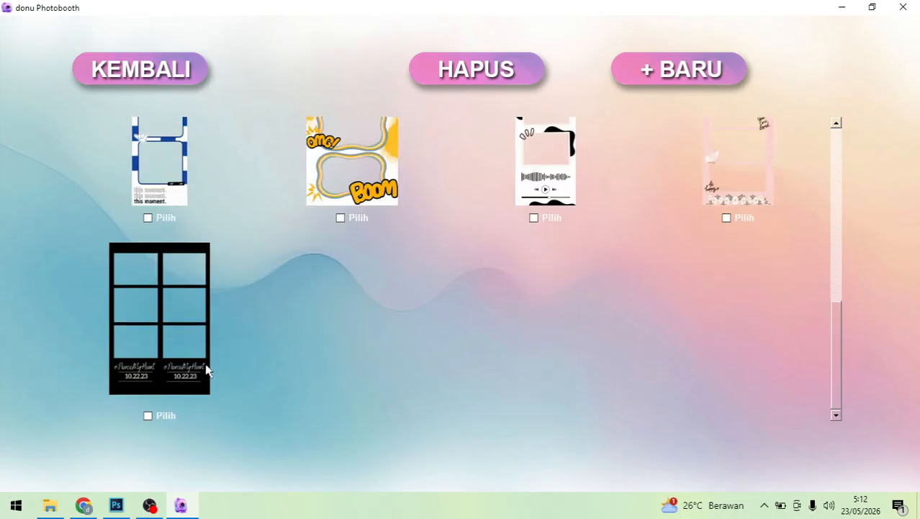
scroll(230, 326, "up", 6)
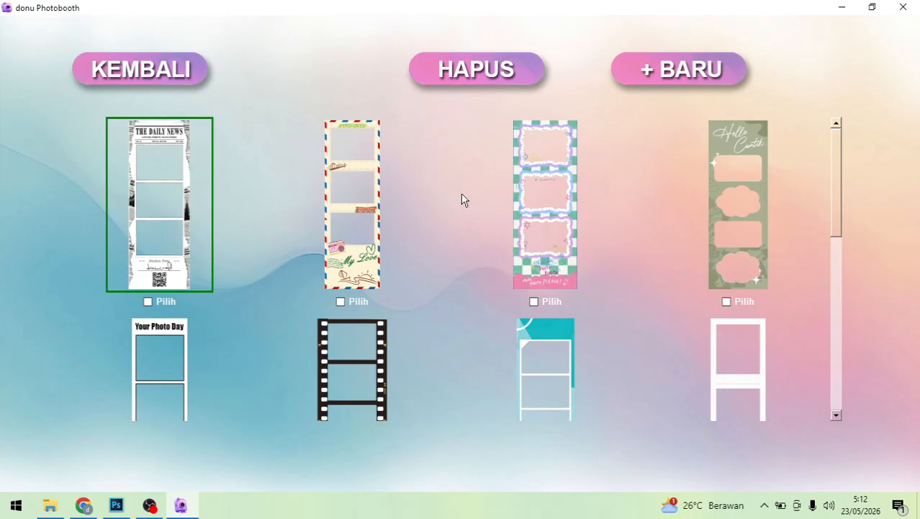
- Choose the Summer Party template, and replace it with the blue striped "this moment." template
left_click(525, 326)
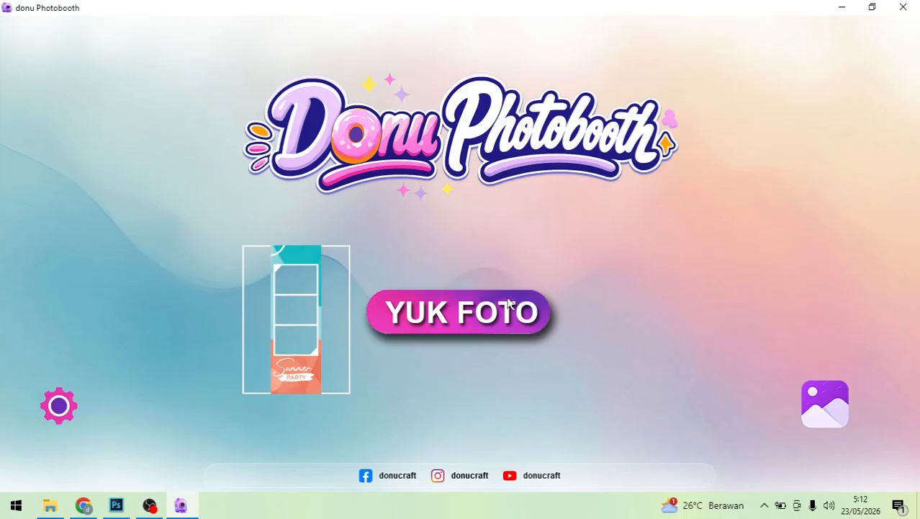
left_click(292, 267)
scroll(380, 218, "down", 3)
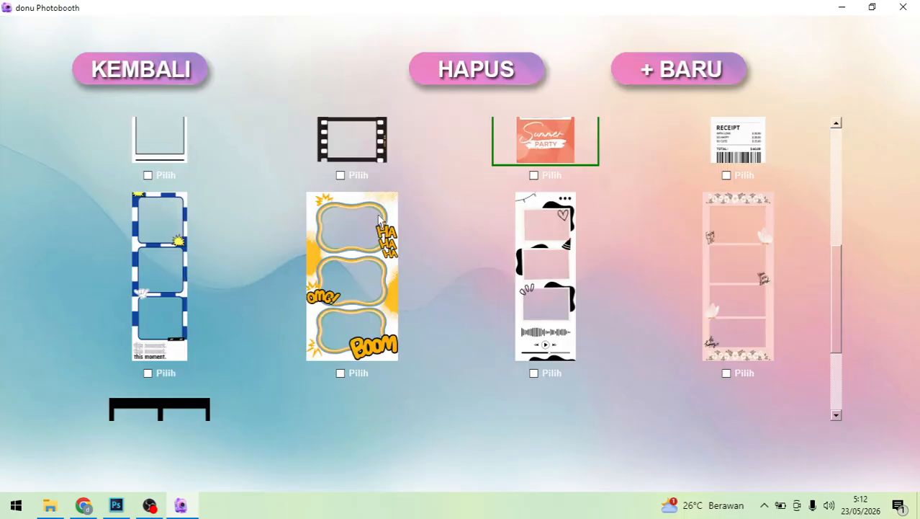
left_click(165, 260)
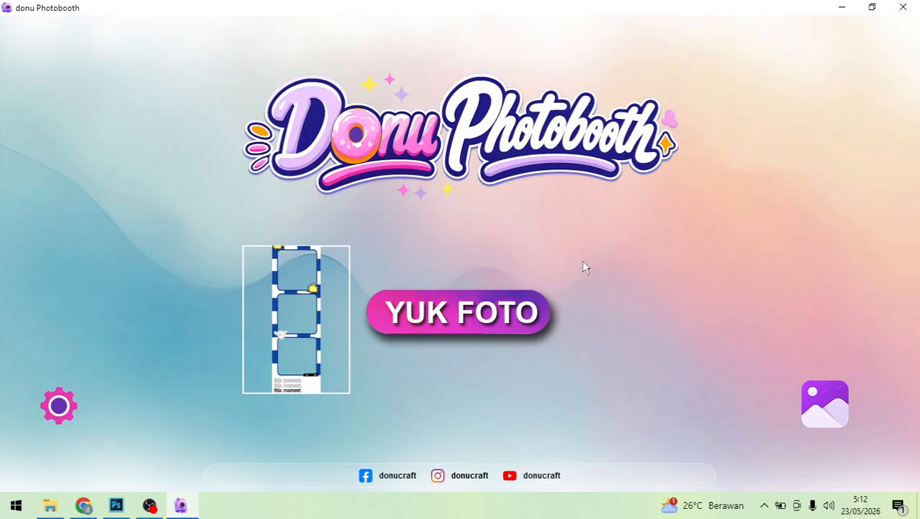
- Reopen the template gallery and choose the white RECEIPT template with two photo openings as the active template
left_click(306, 296)
scroll(616, 283, "down", 3)
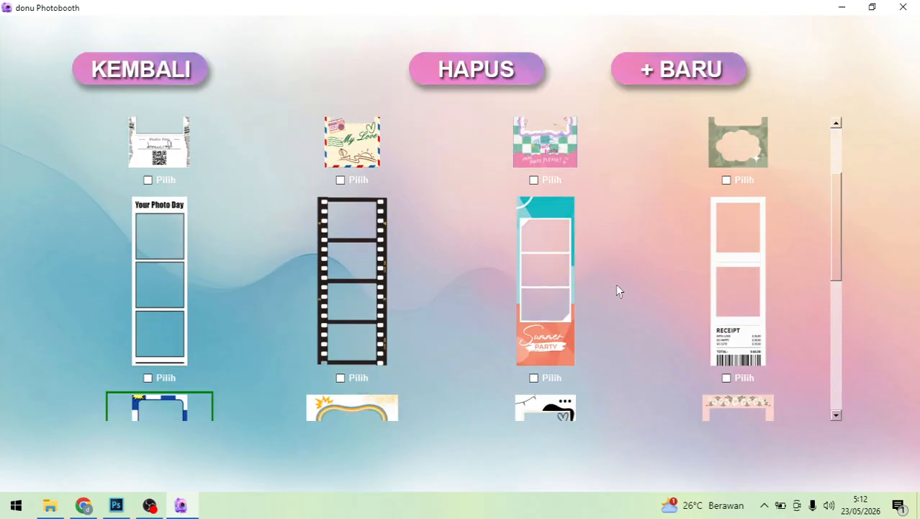
scroll(592, 290, "down", 3)
scroll(591, 289, "up", 5)
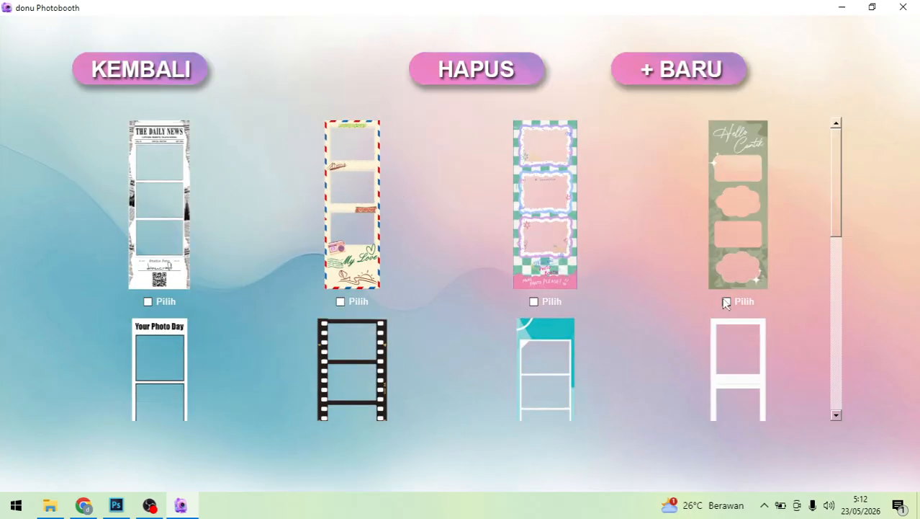
scroll(602, 284, "down", 3)
left_click(721, 260)
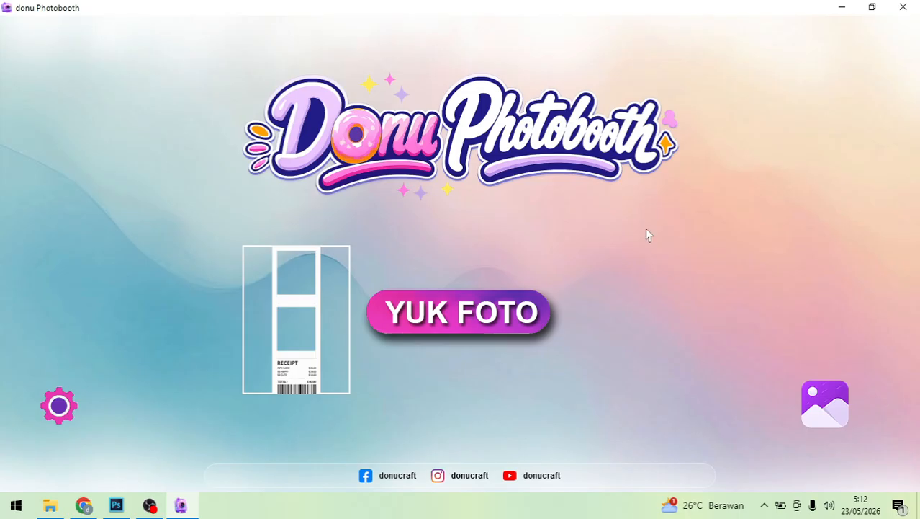
- Open the photo session, try higher camera brightness levels, and set the brightness to 115%
left_click(462, 317)
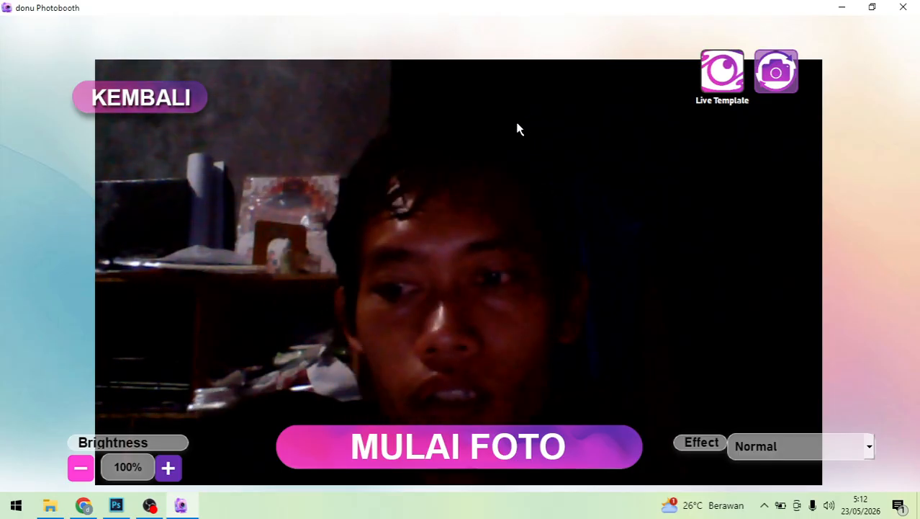
left_click(171, 468)
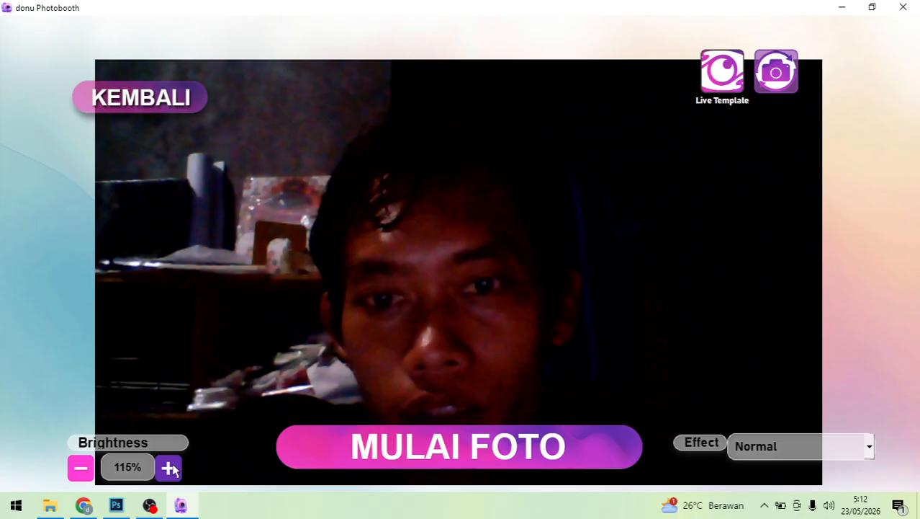
left_click(171, 468)
left_click(171, 468)
left_click(171, 468)
left_click(170, 467)
left_click(170, 467)
left_click(81, 467)
left_click(81, 468)
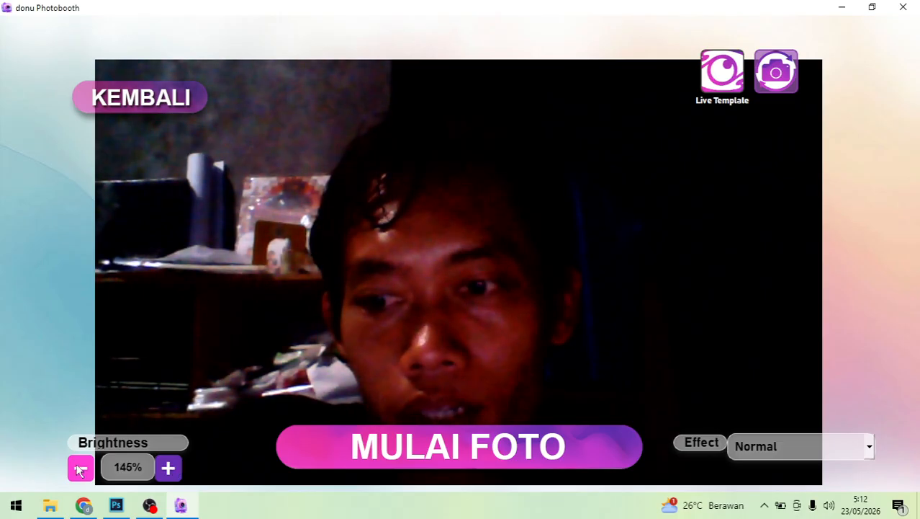
left_click(81, 469)
left_click(80, 469)
left_click(81, 468)
left_click(81, 469)
left_click(80, 469)
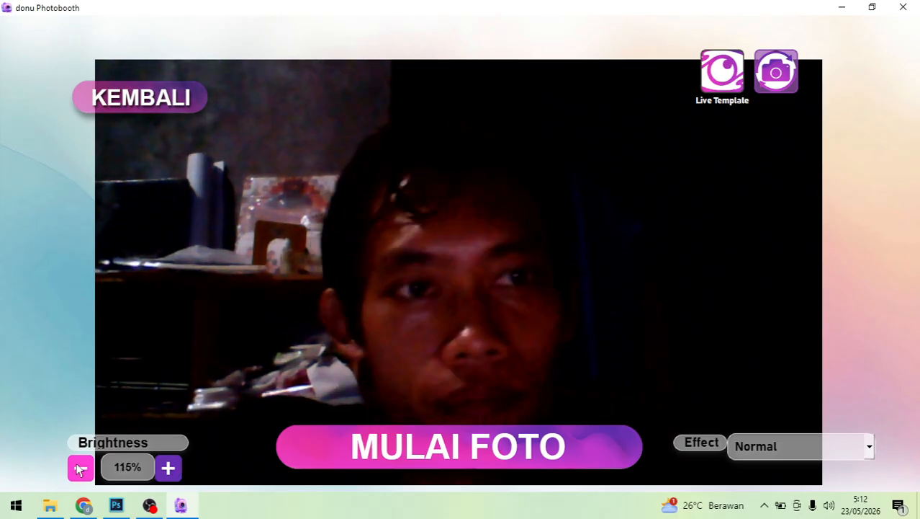
- Flip the camera preview horizontally back and forth, leaving it in its original orientation
left_click(778, 83)
left_click(778, 83)
left_click(778, 83)
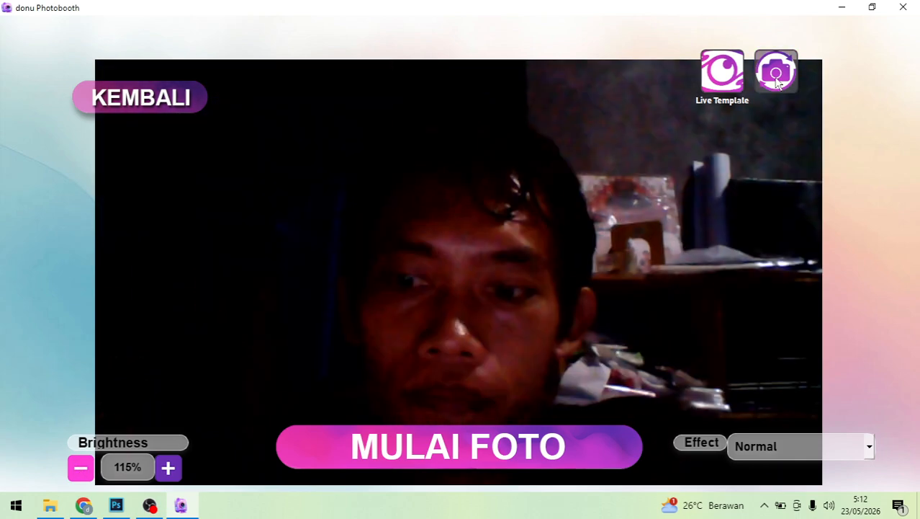
left_click(778, 83)
left_click(778, 83)
left_click(777, 83)
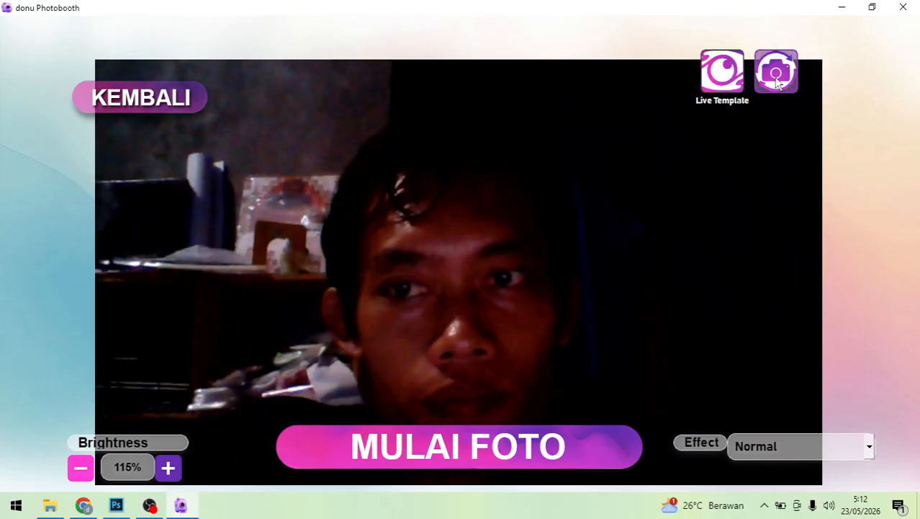
left_click(778, 83)
left_click(778, 83)
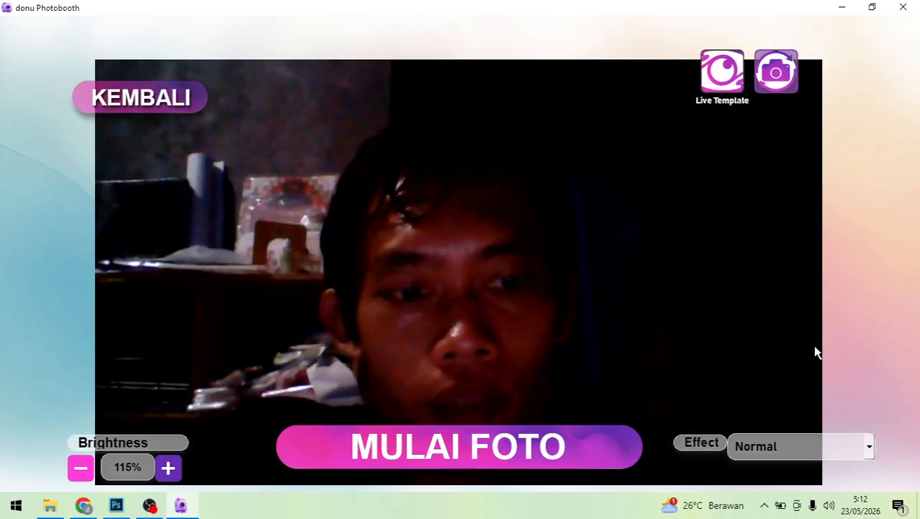
- Try the Warm Tone, Cool Tone and Matte effects on the camera preview, and set the effect back to Normal
left_click(836, 447)
left_click(791, 350)
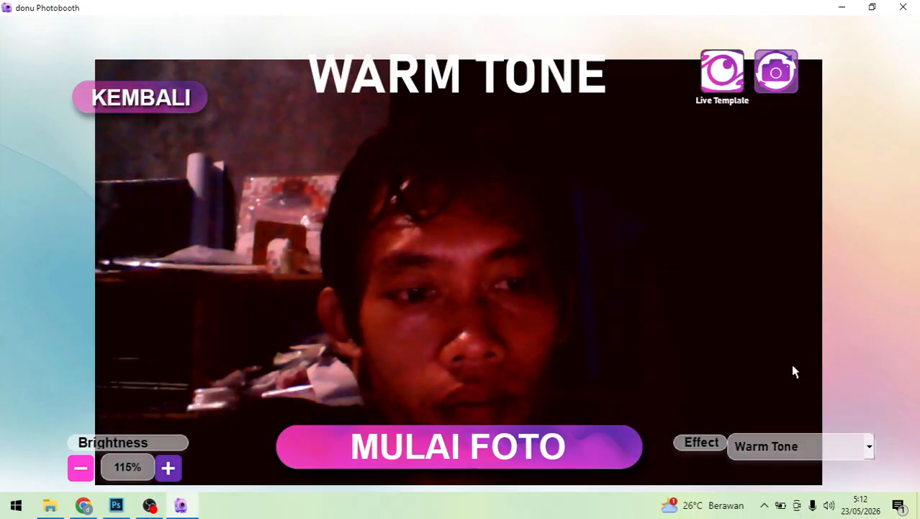
left_click(805, 442)
left_click(778, 364)
left_click(777, 442)
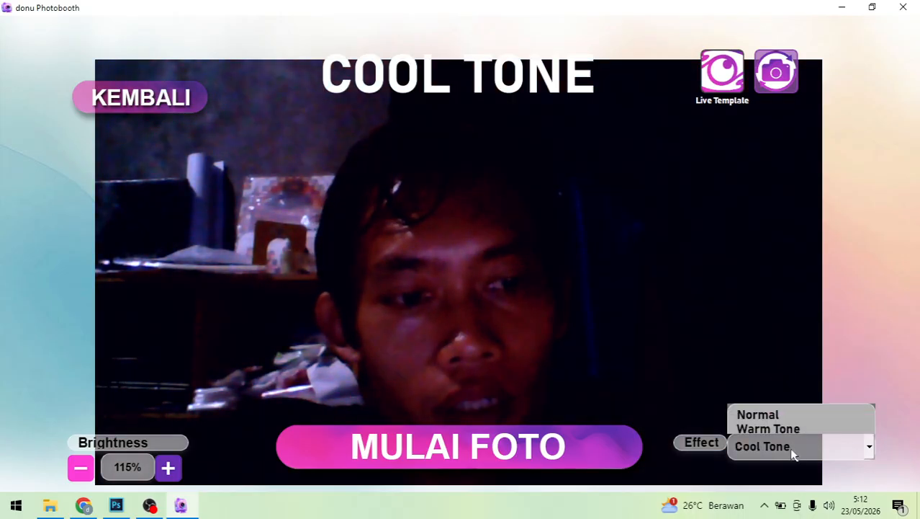
left_click(776, 379)
left_click(778, 442)
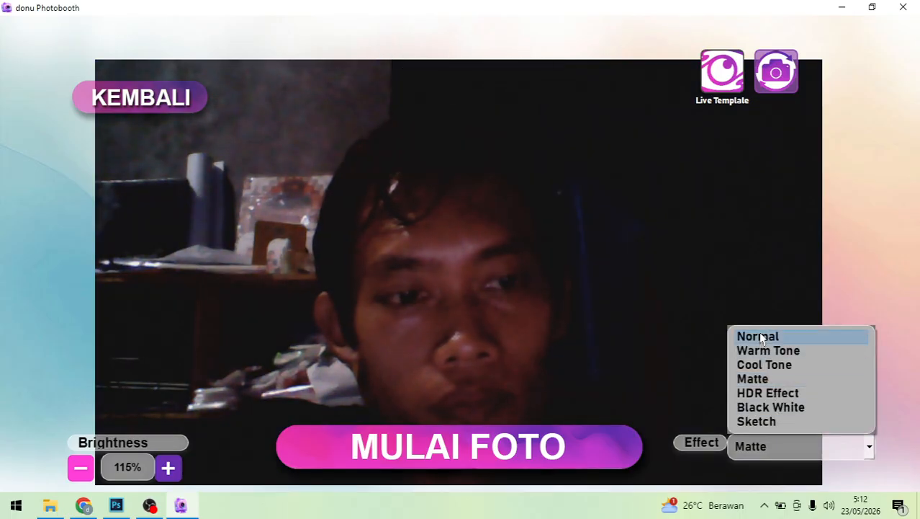
left_click(757, 333)
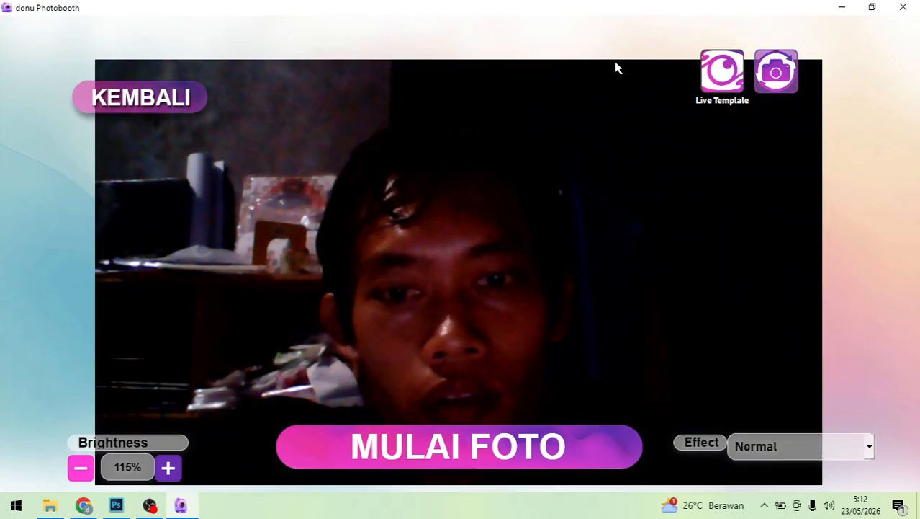
- Check the receipt strip with the Live Template preview, turn the preview off, and start taking the photos
left_click(714, 79)
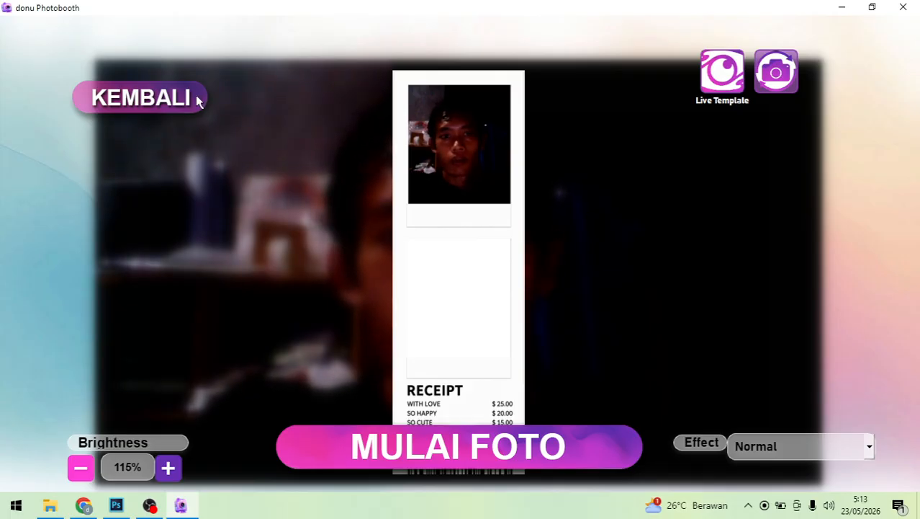
left_click(715, 79)
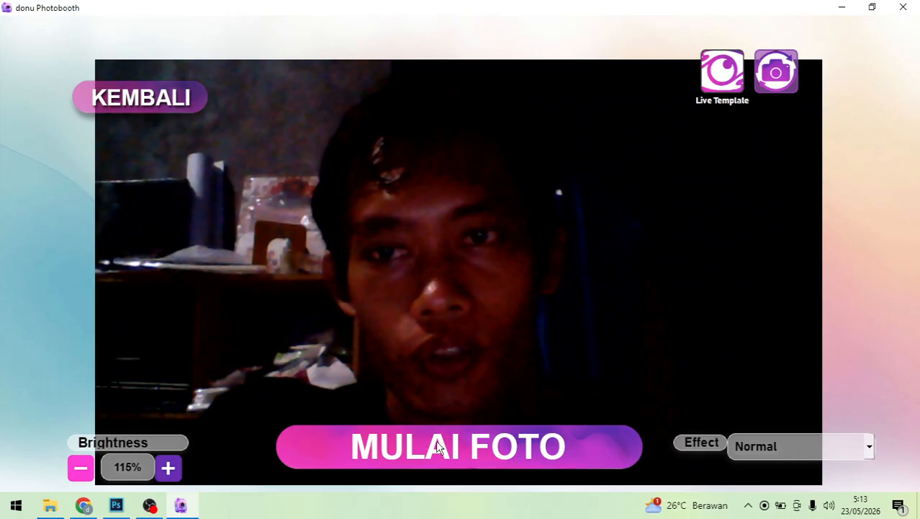
left_click(467, 434)
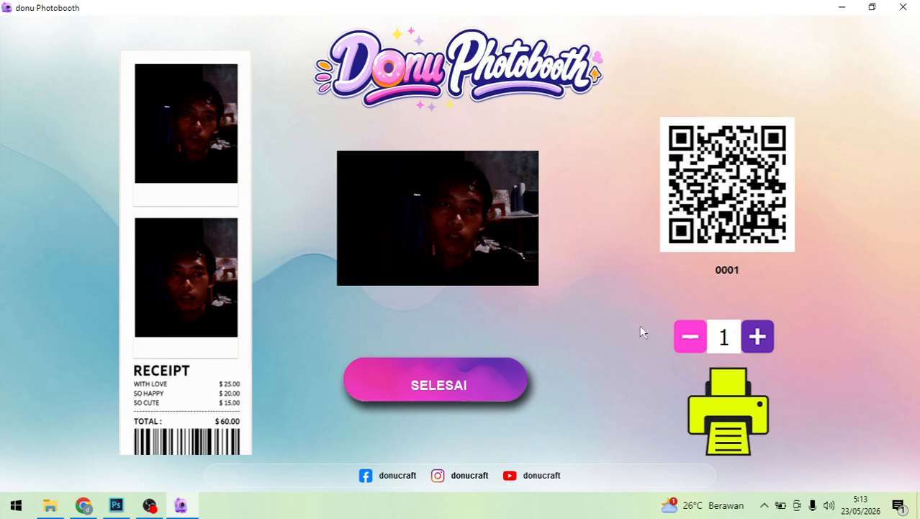
- Raise and lower the number of print copies, and finish the photo session without printing
left_click(759, 338)
left_click(759, 338)
left_click(759, 339)
left_click(759, 339)
left_click(696, 339)
left_click(696, 340)
left_click(696, 340)
left_click(757, 338)
left_click(694, 341)
left_click(694, 343)
left_click(423, 392)
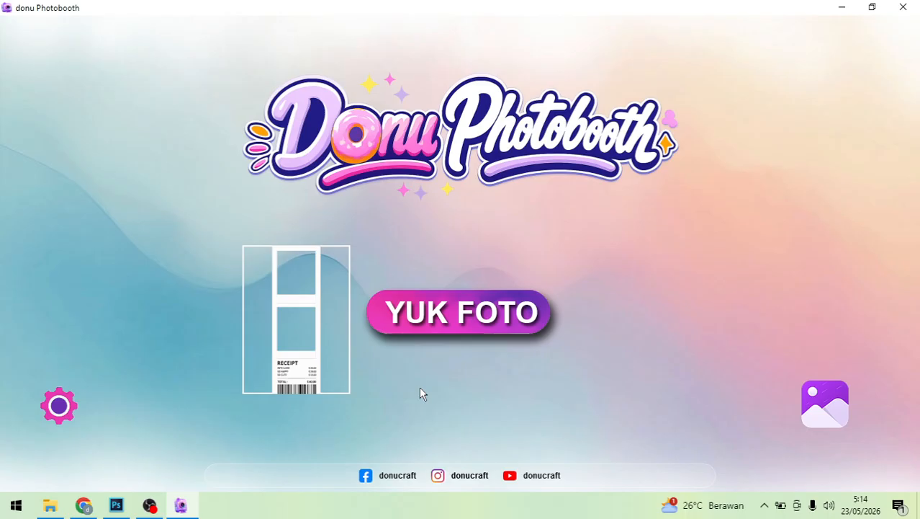
- Set the default camera to Kamera 1 in the camera settings, save the change, and close the settings
left_click(74, 407)
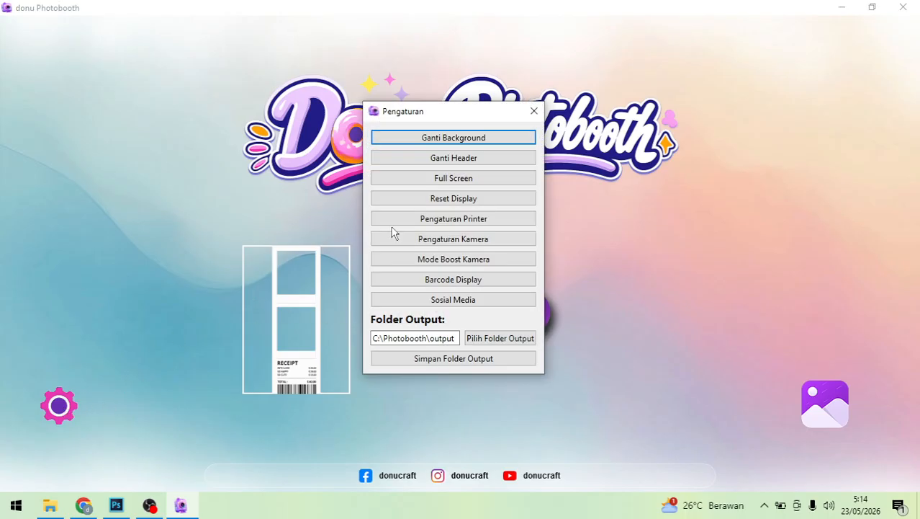
left_click(466, 240)
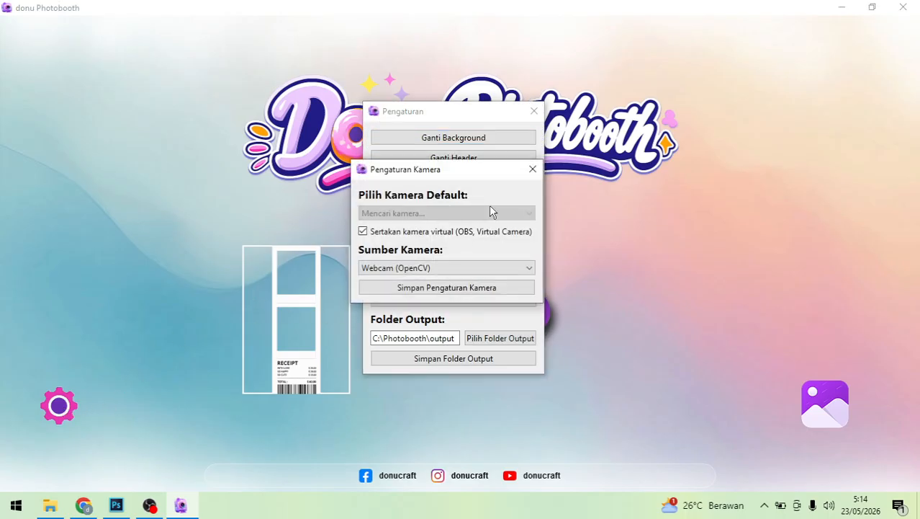
left_click(529, 213)
left_click(497, 238)
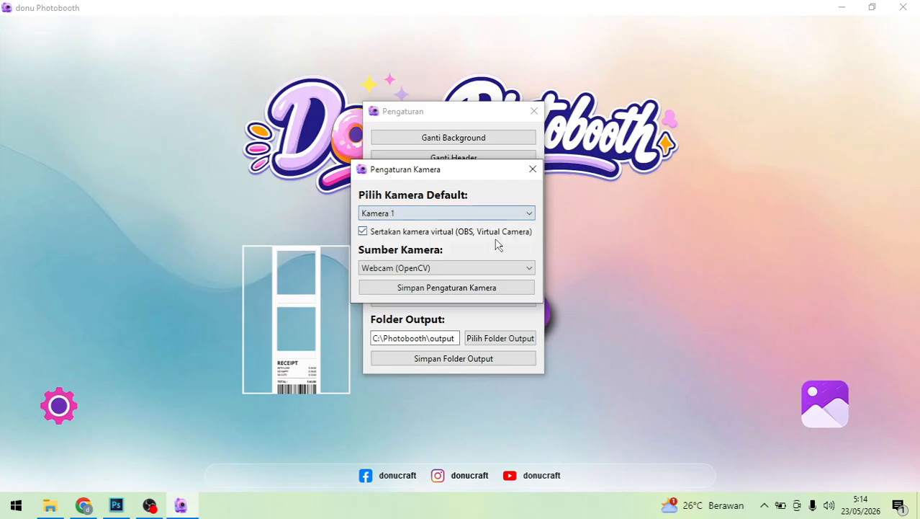
left_click(460, 288)
left_click(504, 249)
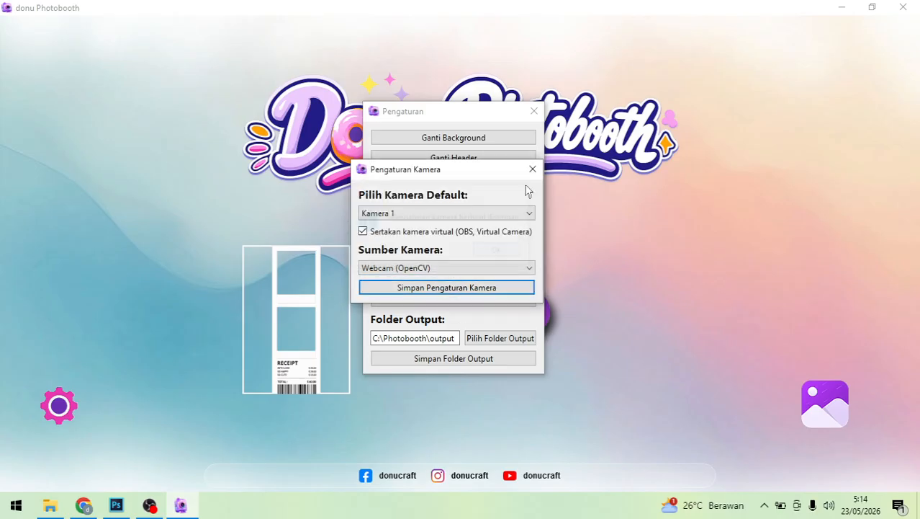
left_click(533, 169)
left_click(534, 111)
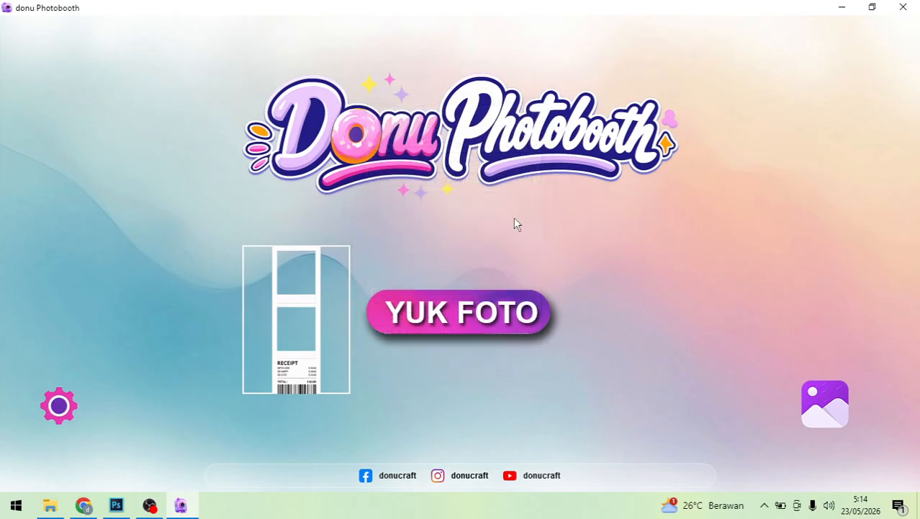
- Open the photo session with the new camera and set the camera brightness to 95%
left_click(490, 308)
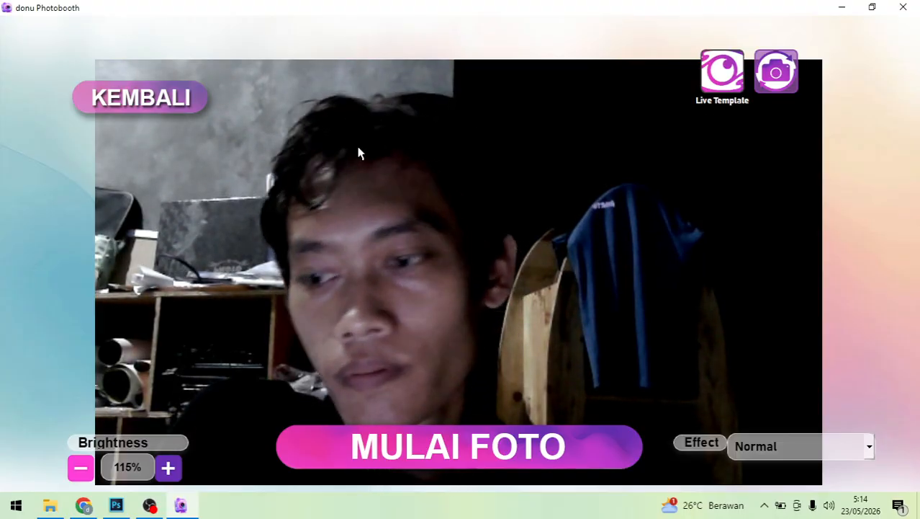
left_click(80, 469)
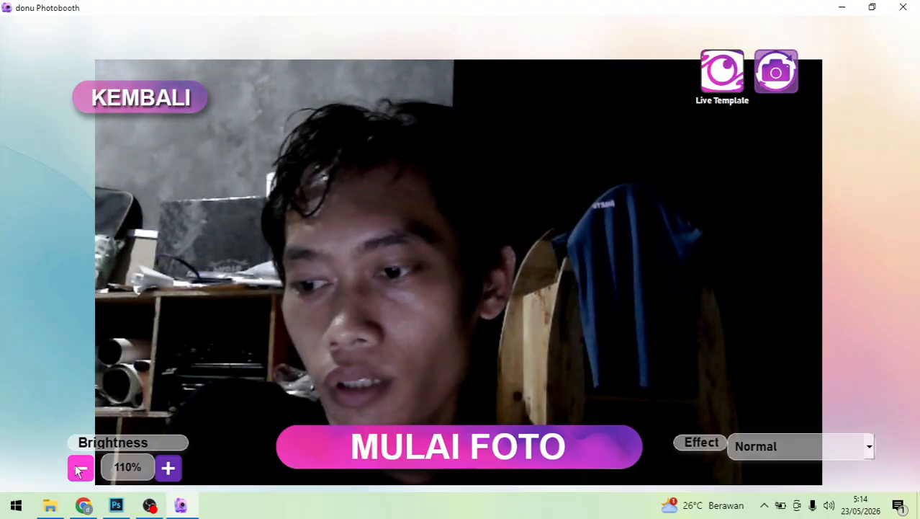
left_click(80, 469)
left_click(80, 469)
left_click(80, 469)
left_click(80, 469)
left_click(80, 469)
left_click(80, 469)
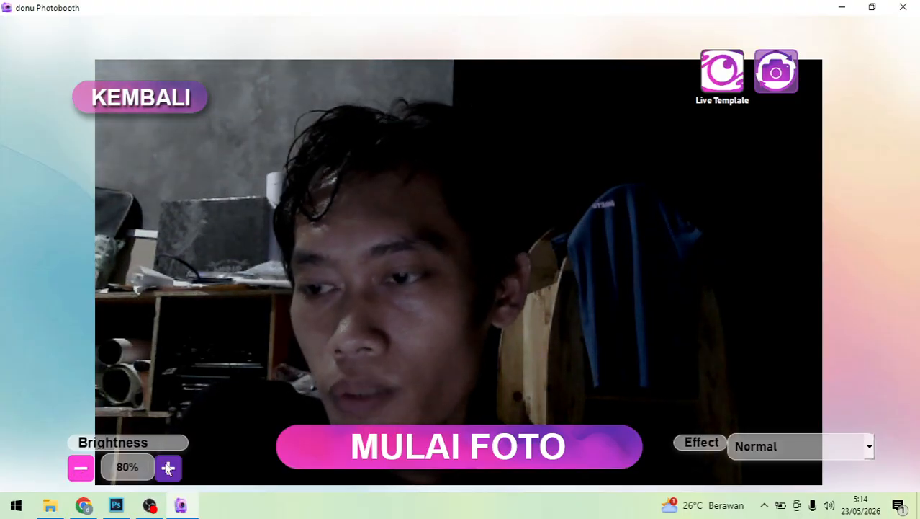
left_click(168, 468)
left_click(167, 468)
left_click(168, 468)
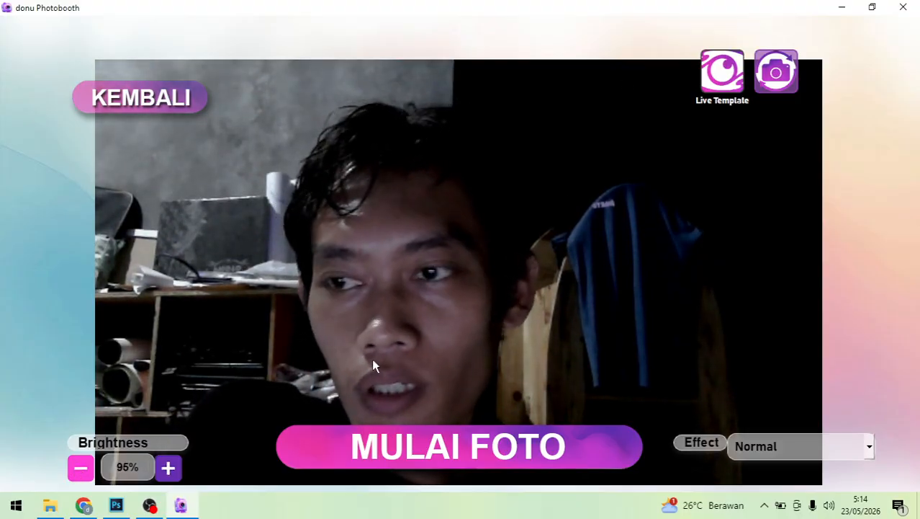
- Return to the start screen and reopen the photo session
key("Escape")
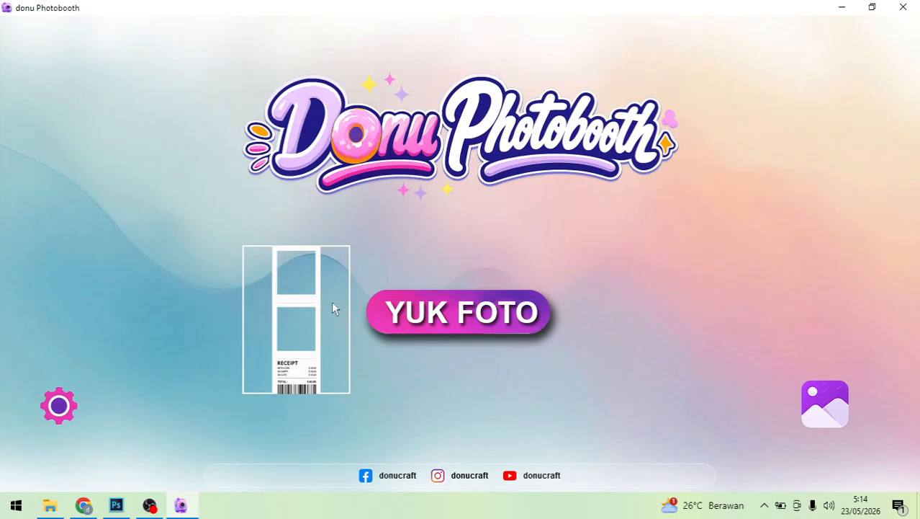
left_click(405, 301)
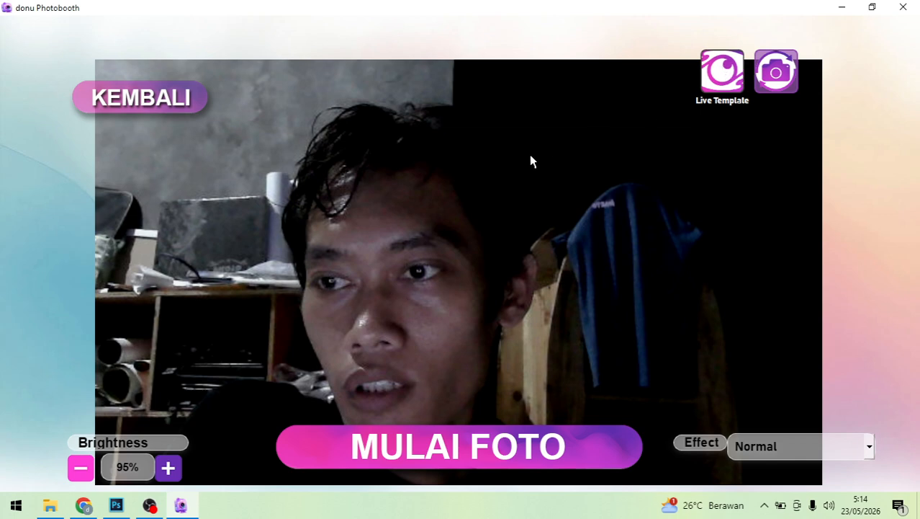
- Take the receipt strip's two photos with the live template preview on, and finish the session without printing
left_click(726, 81)
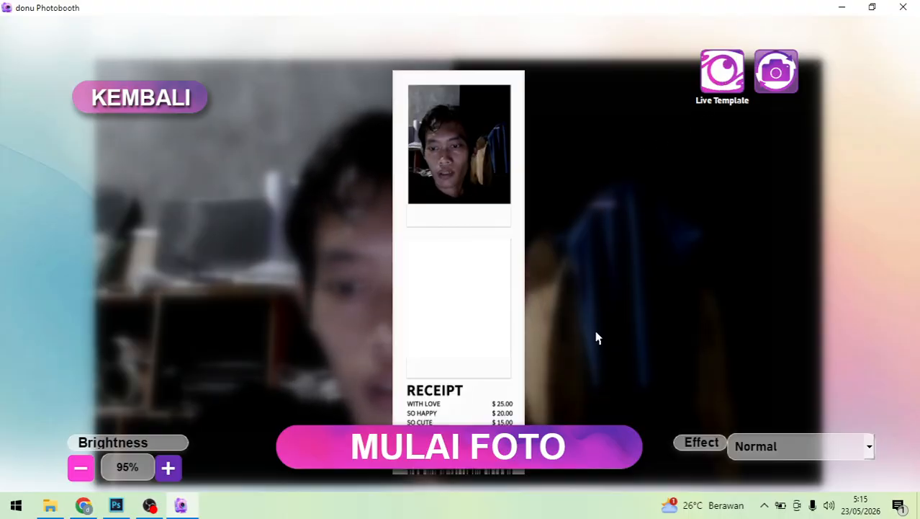
left_click(545, 457)
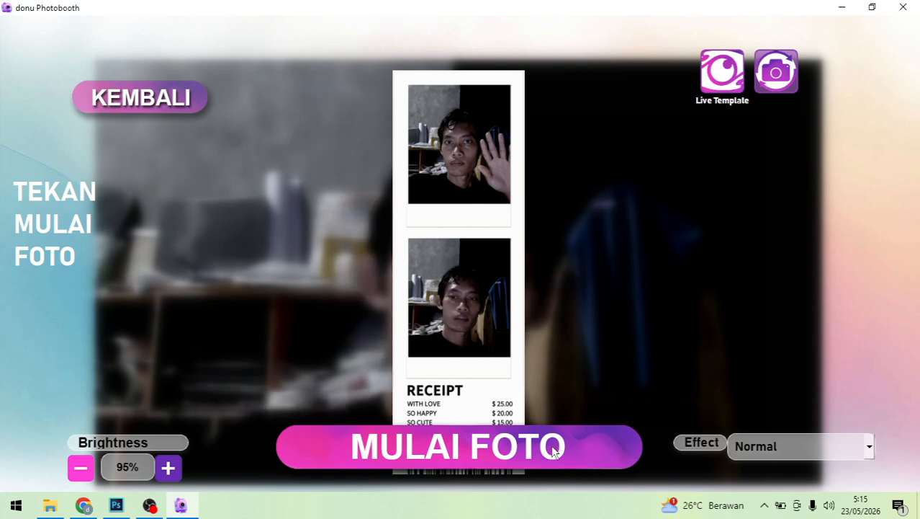
left_click(558, 450)
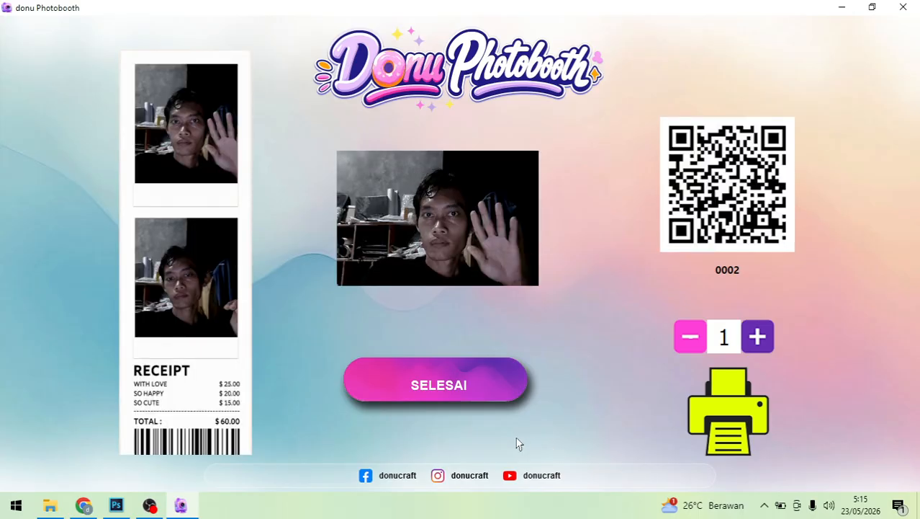
left_click(486, 388)
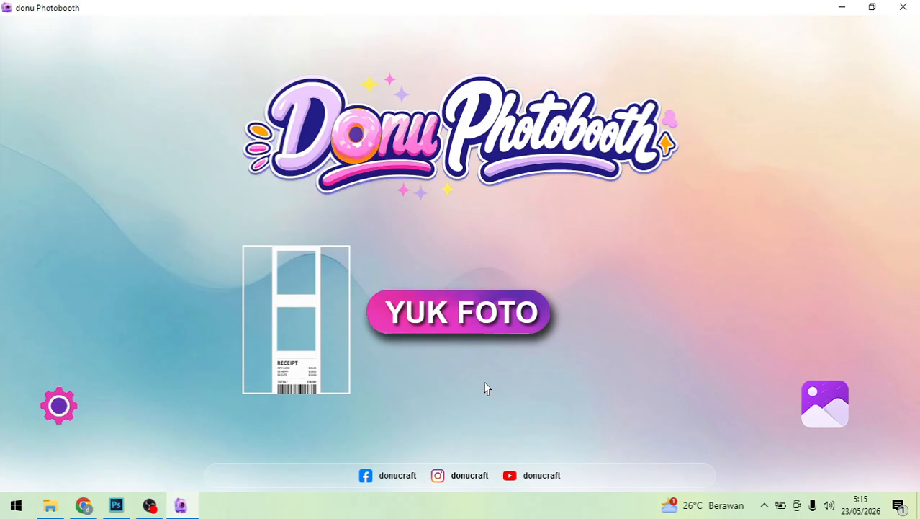
- Set the barcode mode to Share Lokal in the barcode display settings and save it
left_click(58, 406)
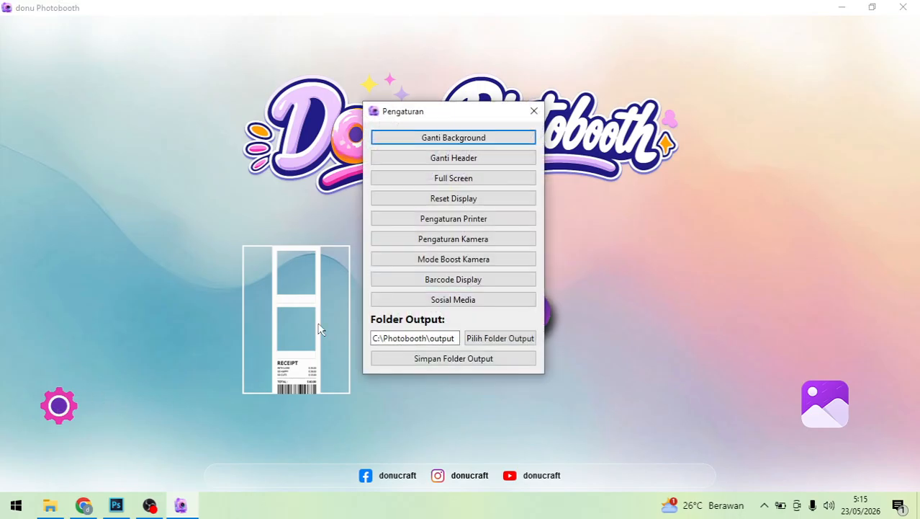
left_click(479, 288)
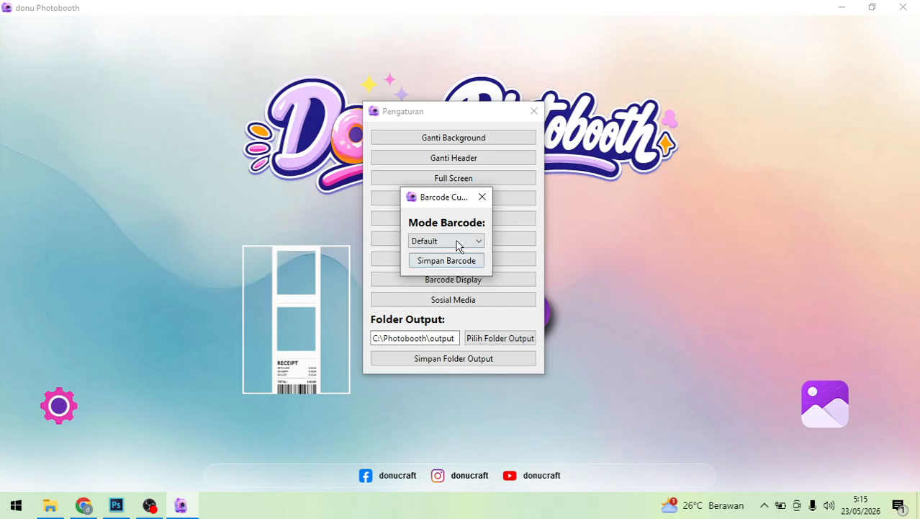
left_click(458, 246)
left_click(466, 246)
left_click(468, 245)
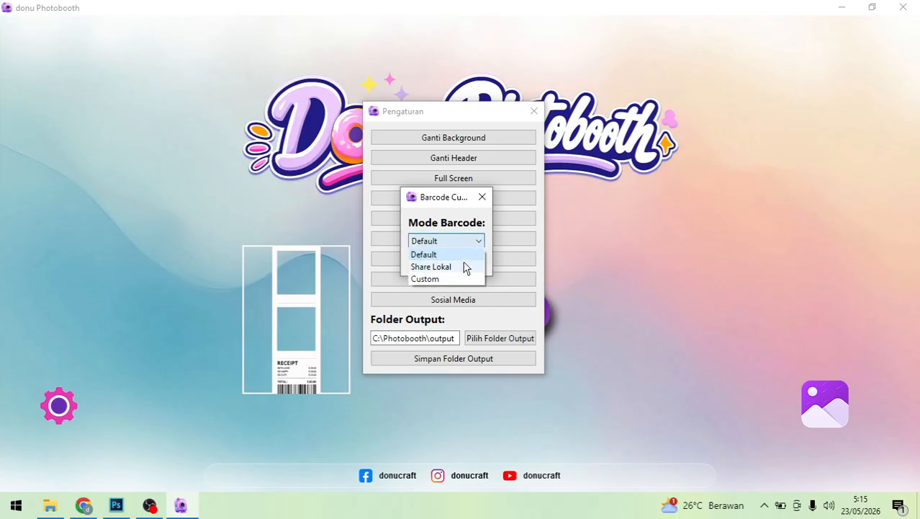
left_click(467, 266)
left_click(452, 261)
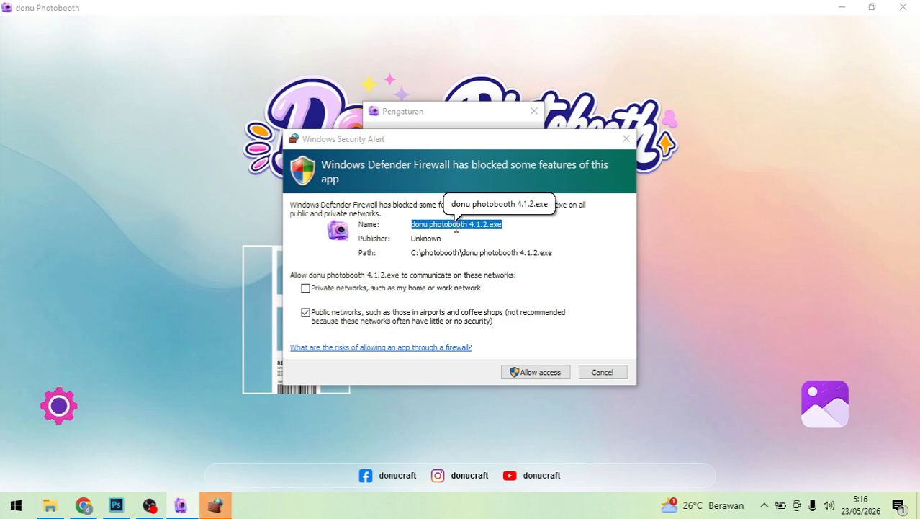
- Allow donu photobooth 4.1.2.exe through the firewall on public networks, and close the barcode and settings windows
left_click(529, 356)
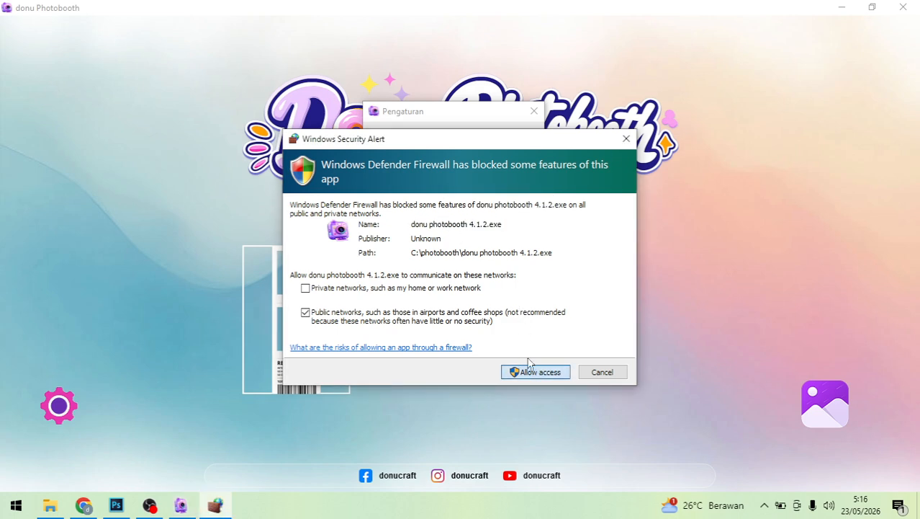
left_click(530, 373)
left_click(501, 252)
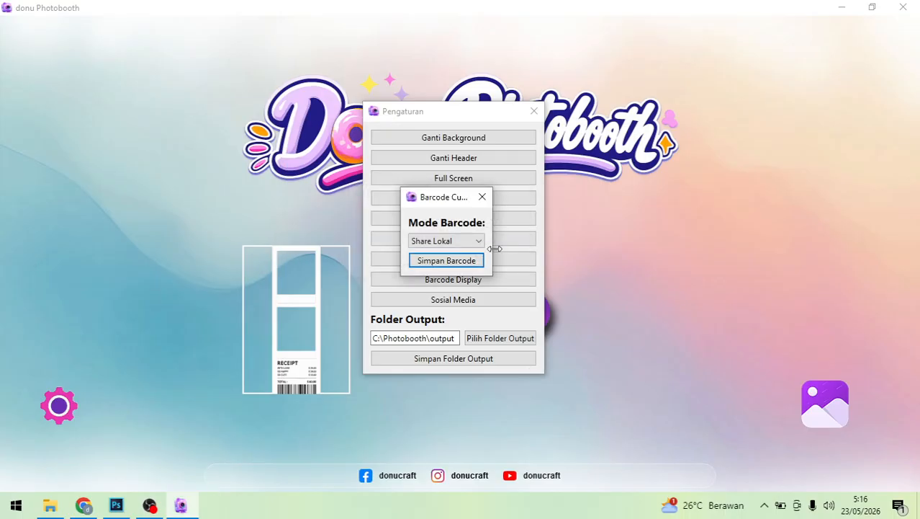
left_click(482, 197)
left_click_drag(449, 117, 111, 88)
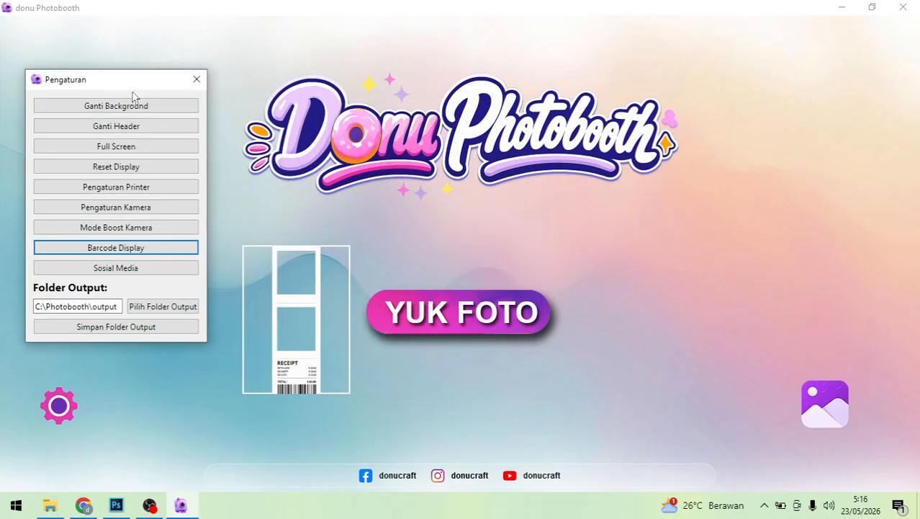
left_click(196, 79)
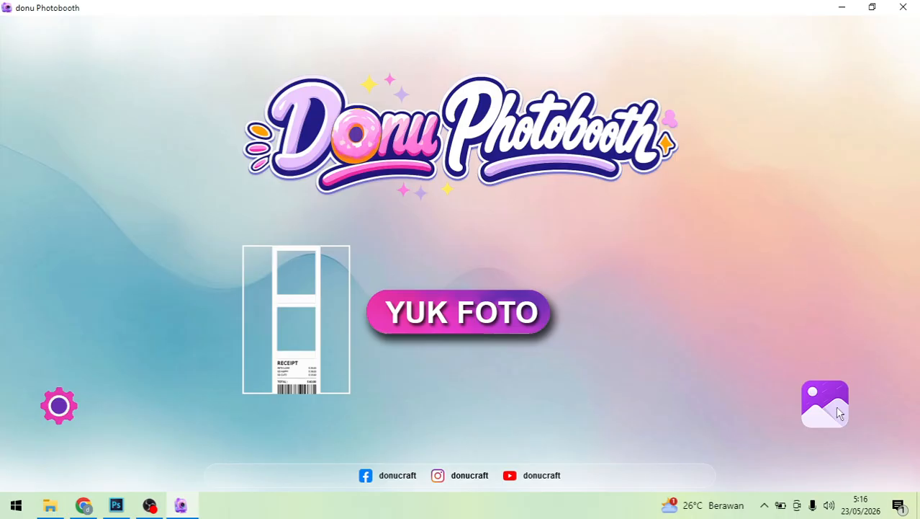
- View photo strip 0002 from the photo album with its barcode, and return to the start screen
left_click(838, 411)
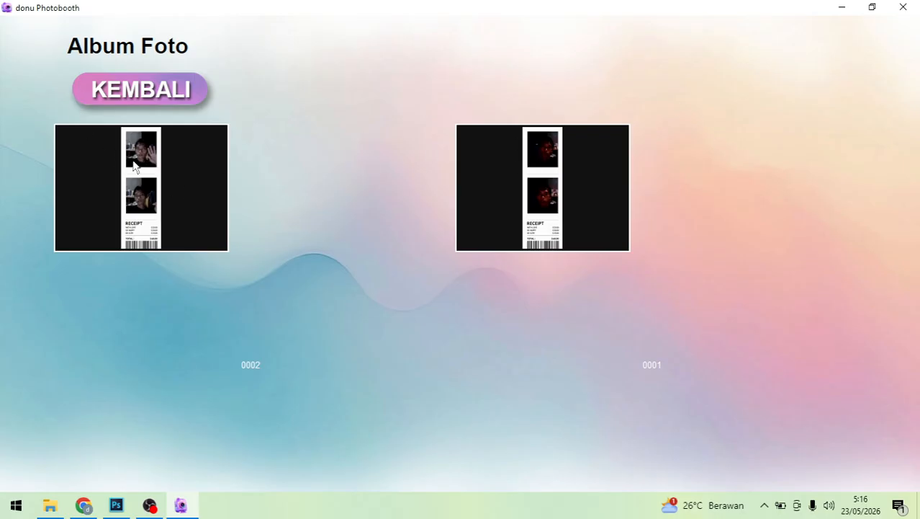
left_click(191, 186)
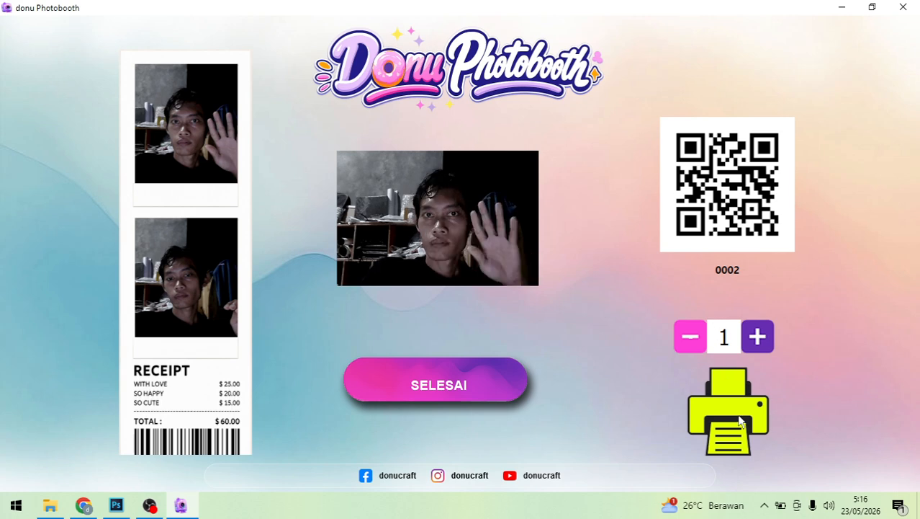
left_click(425, 381)
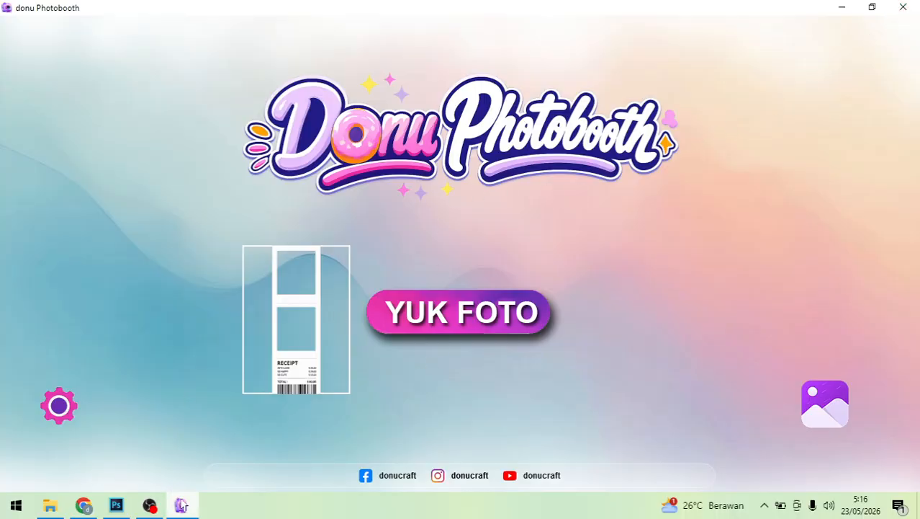
left_click(149, 505)
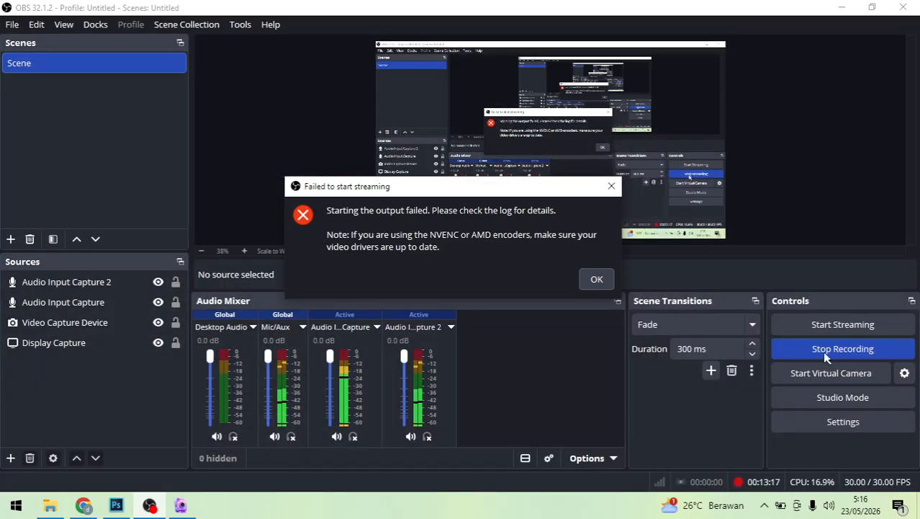